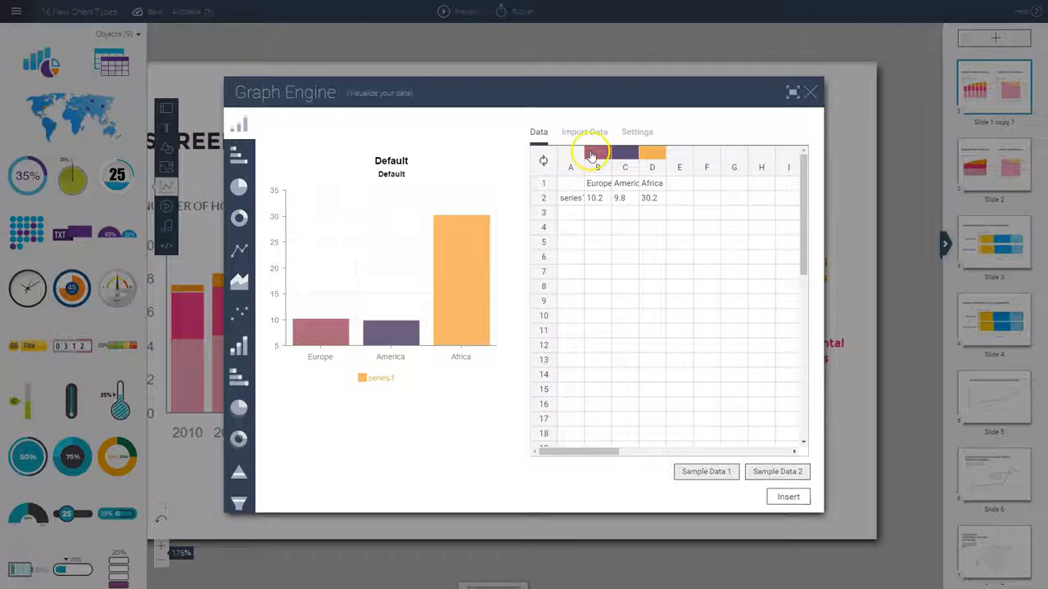
Open the Google Spreadsheet import option for the chart data, and switch to the Time Spent on Screens spreadsheet in Google Sheets
click(588, 134)
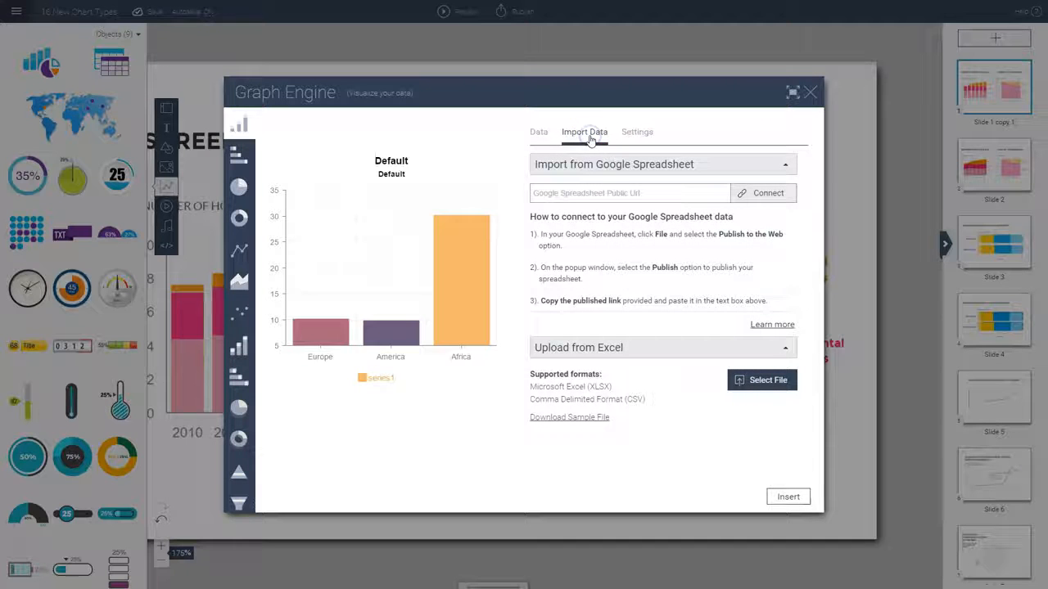
click(599, 194)
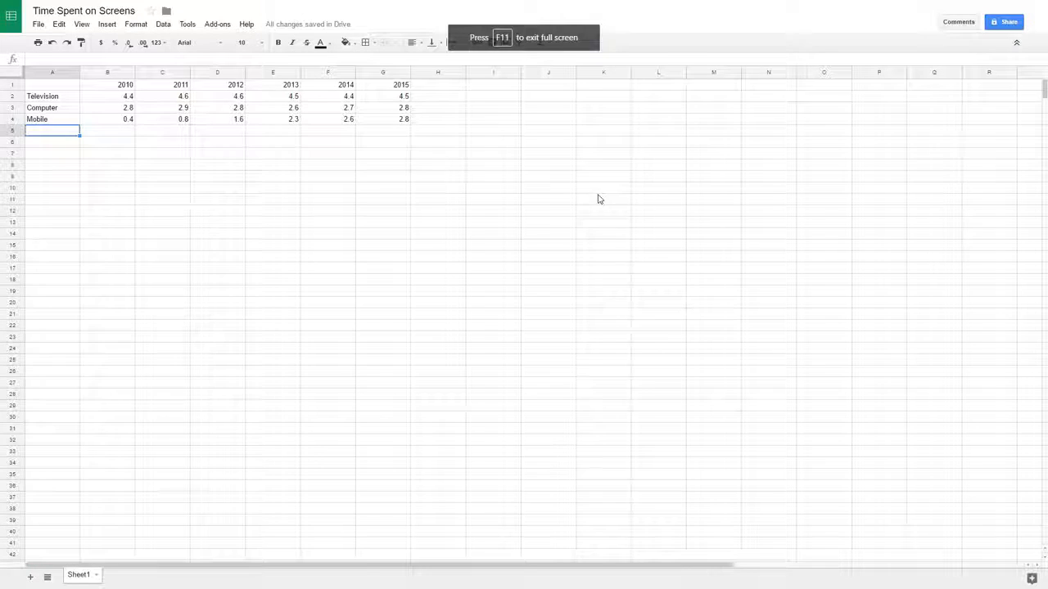
click(45, 144)
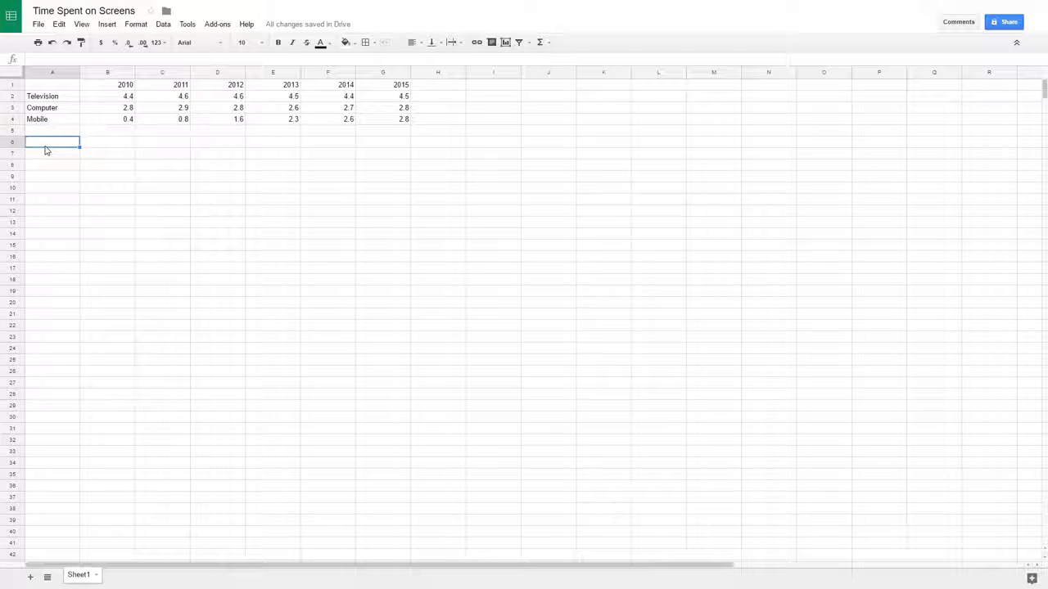
Publish the entire Time Spent on Screens document to the web as a web page and copy its link
click(38, 25)
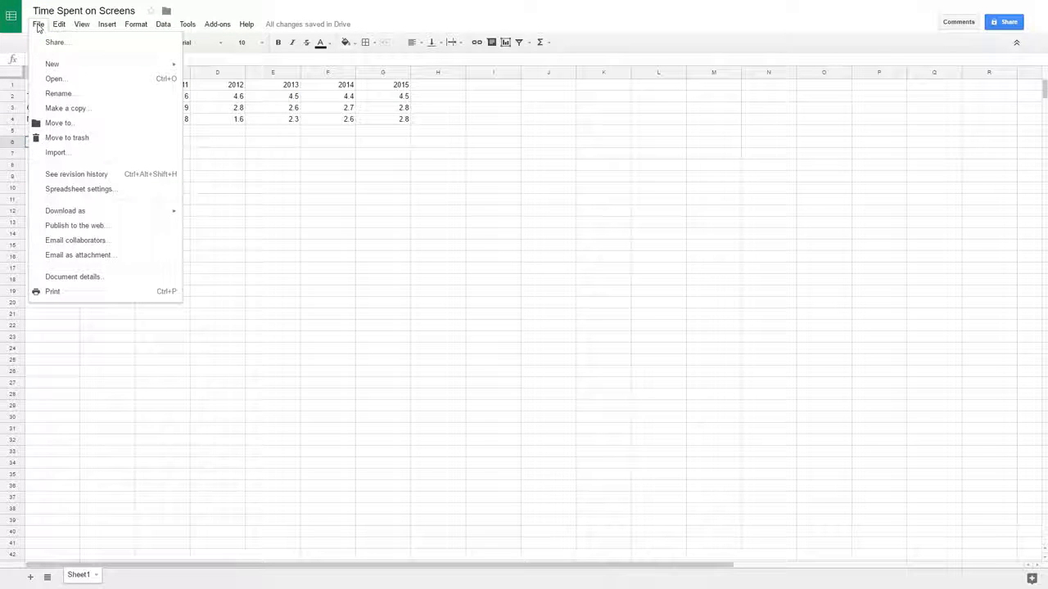
click(96, 228)
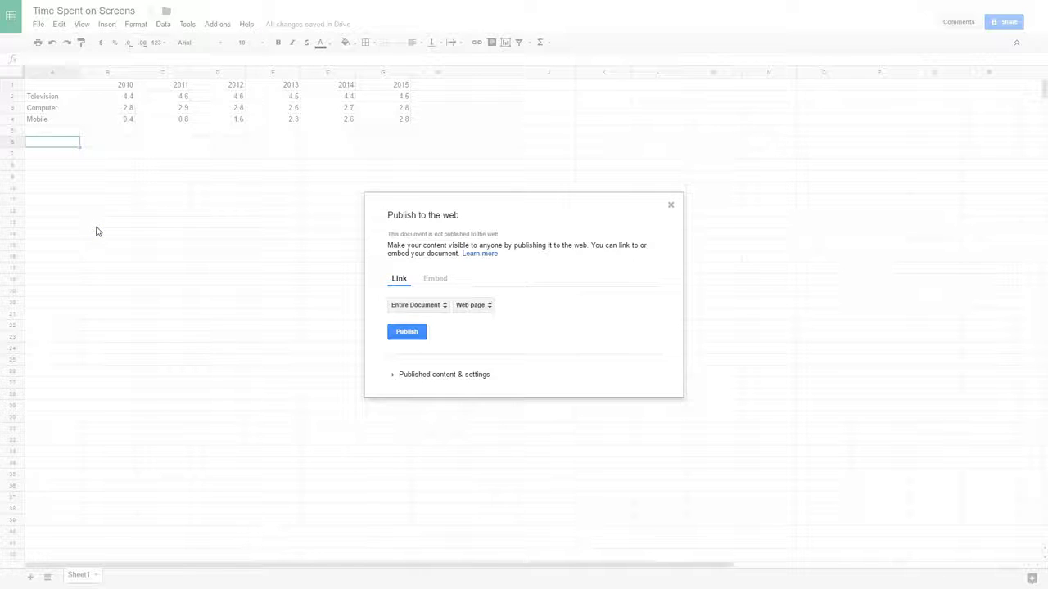
click(408, 333)
click(408, 333)
click(566, 51)
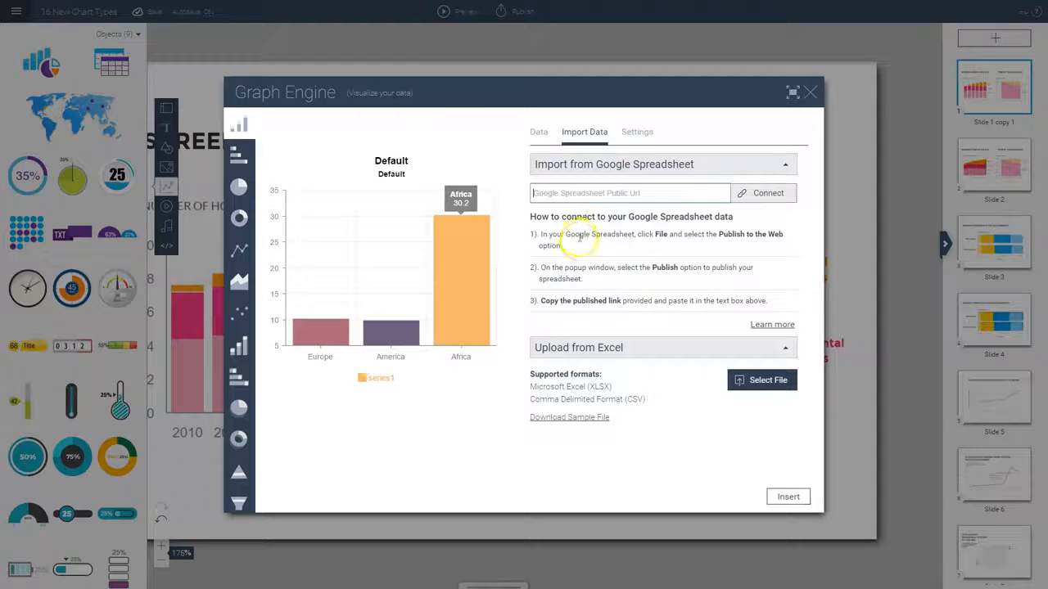
Return to Visme's Graph Engine and connect the chart to the published Google Spreadsheet link
click(569, 194)
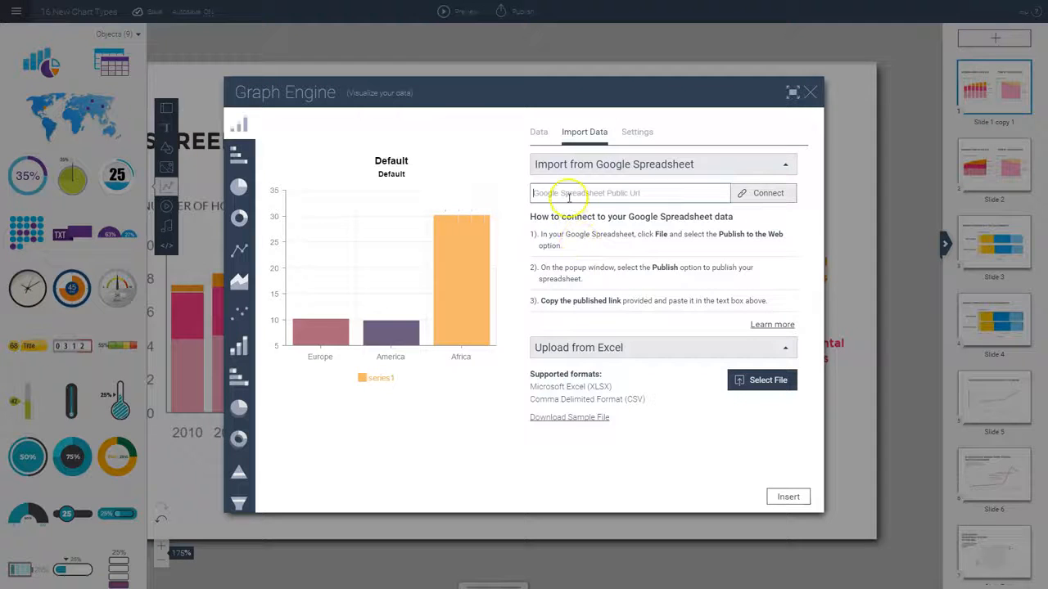
key(ctrl+v)
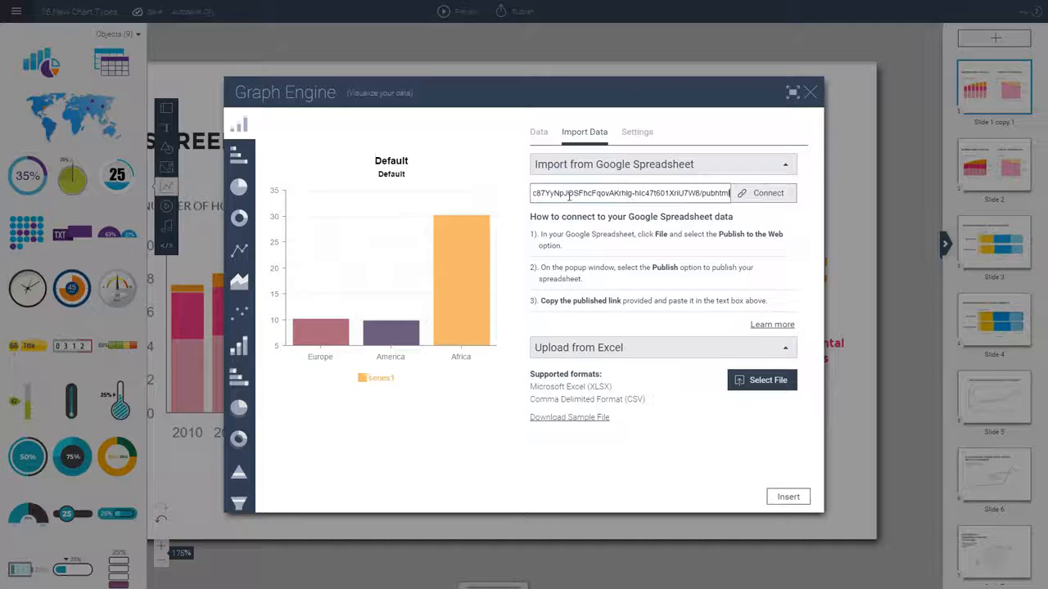
click(774, 197)
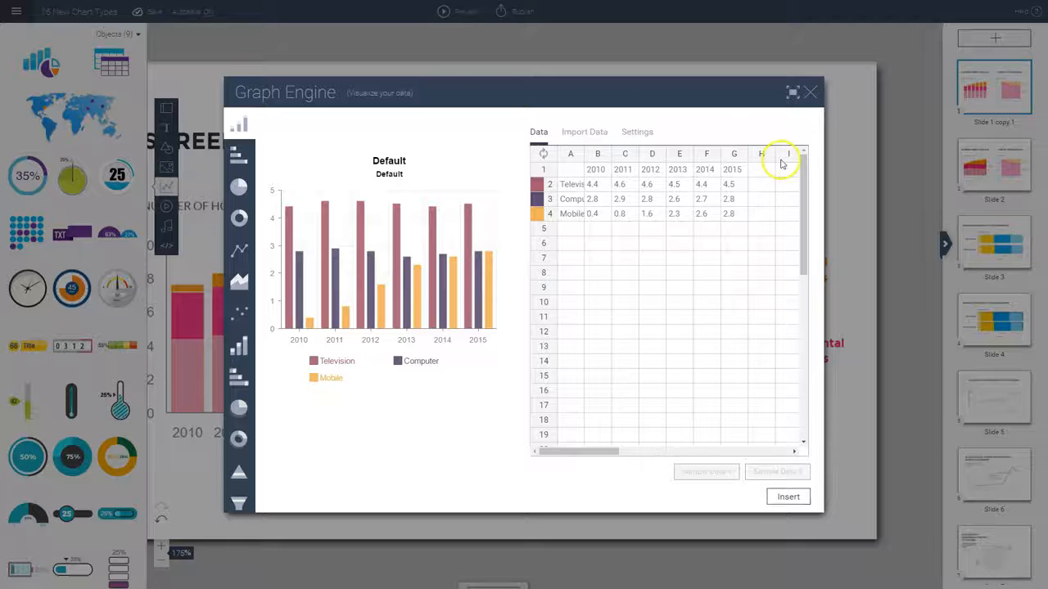
Swap the columns and rows of the chart data, and swap them back to the original orientation
click(580, 133)
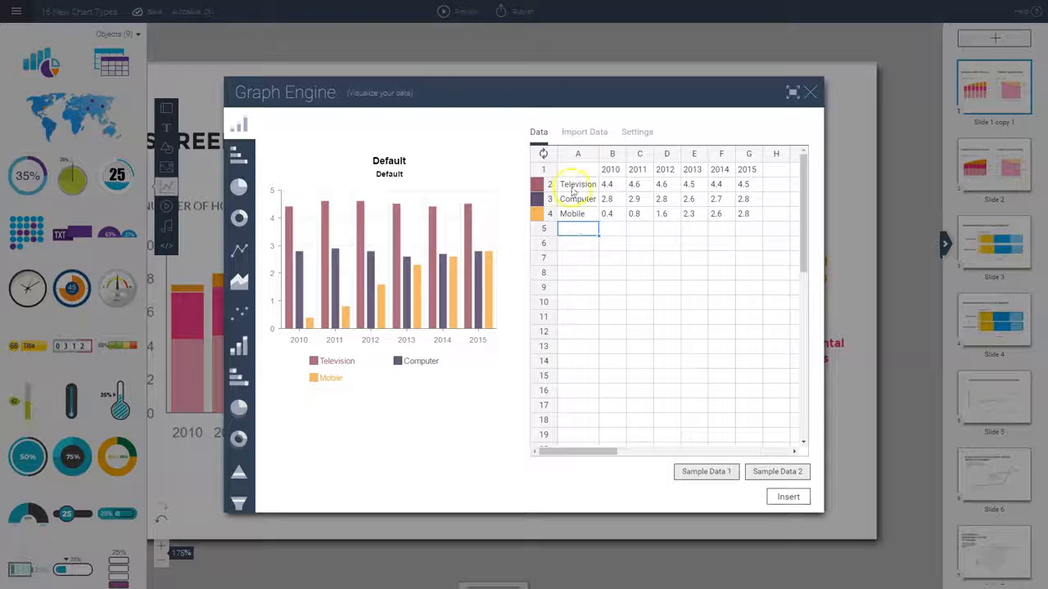
click(542, 155)
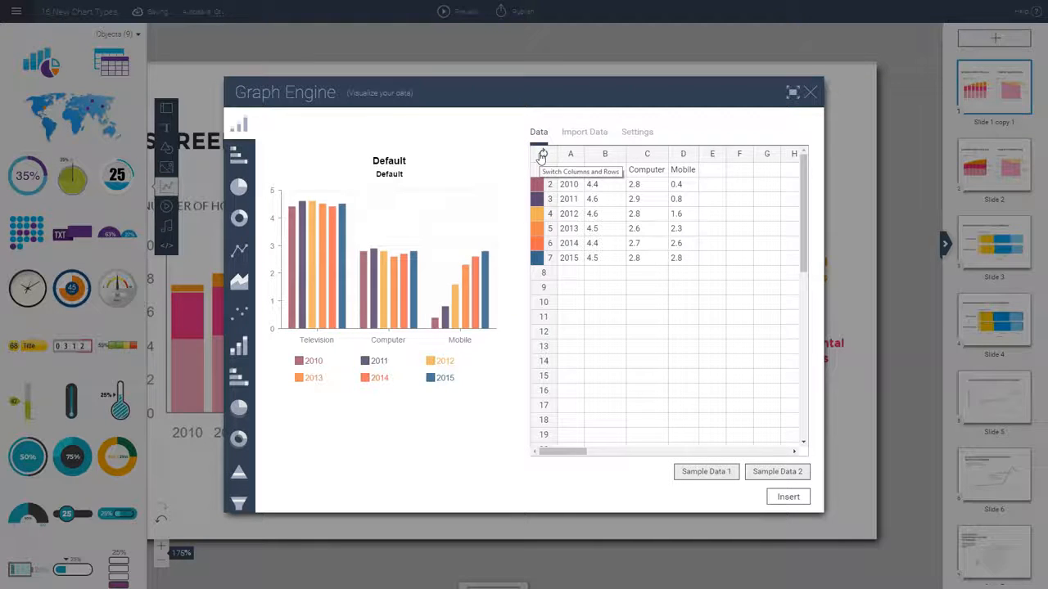
click(542, 155)
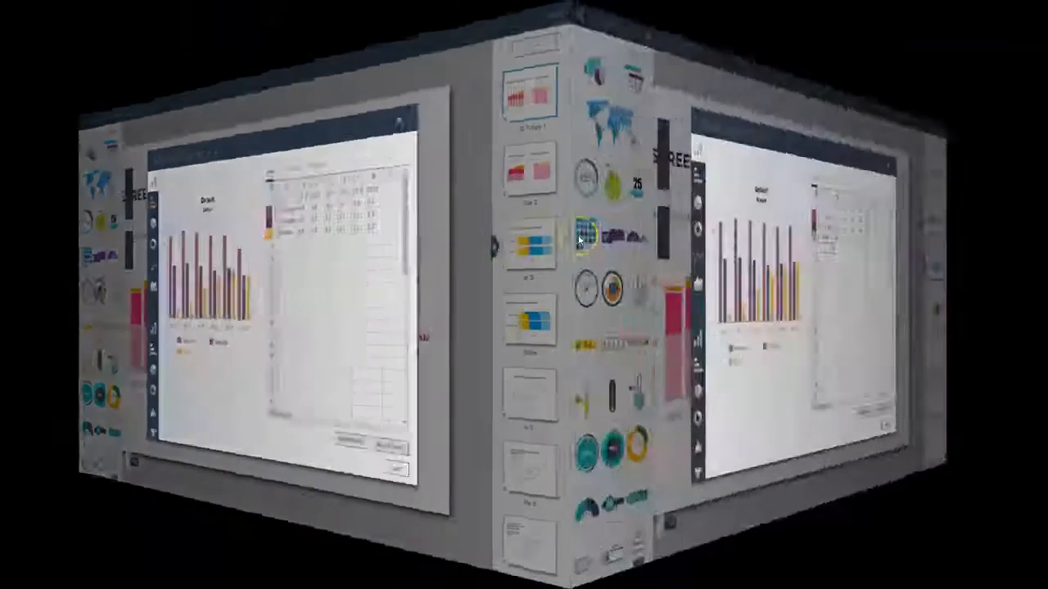
click(578, 231)
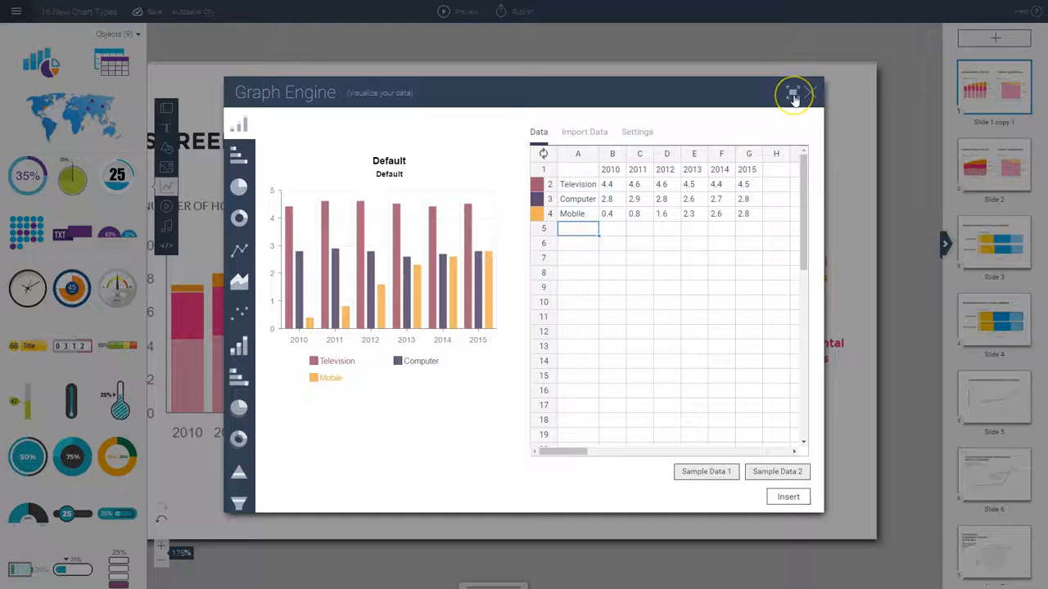
Examine the chart preview in full-screen mode with a widened and a narrowed preview area, and return to the normal window size
click(793, 95)
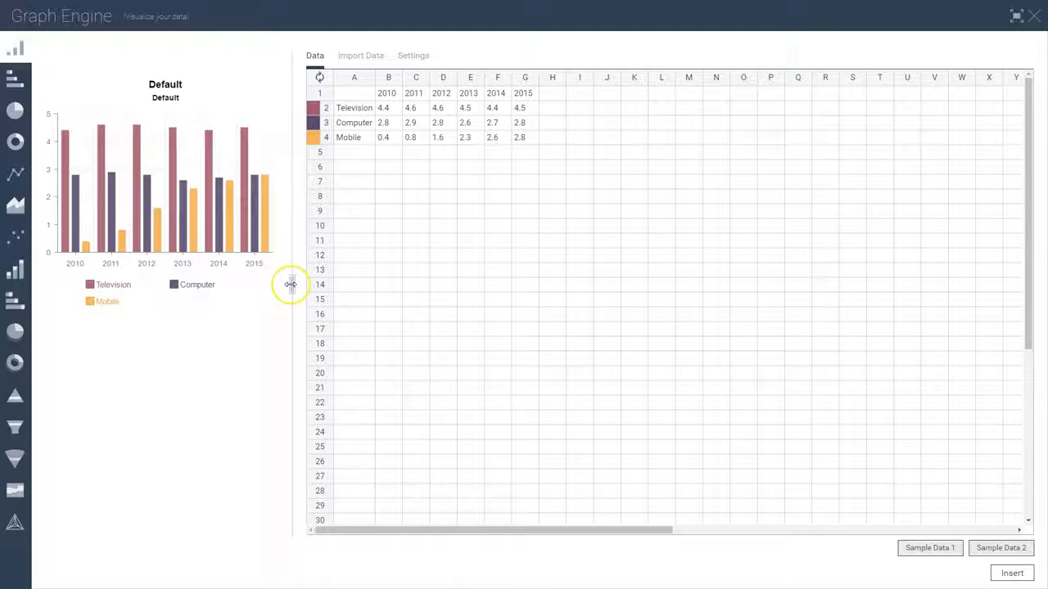
drag(291, 284, 559, 303)
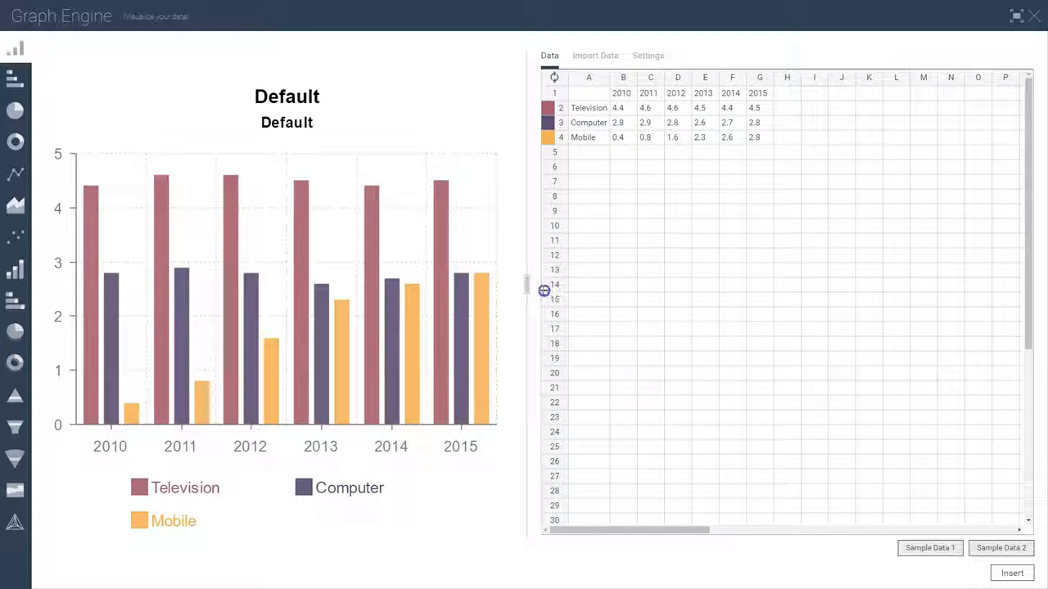
drag(530, 285, 380, 273)
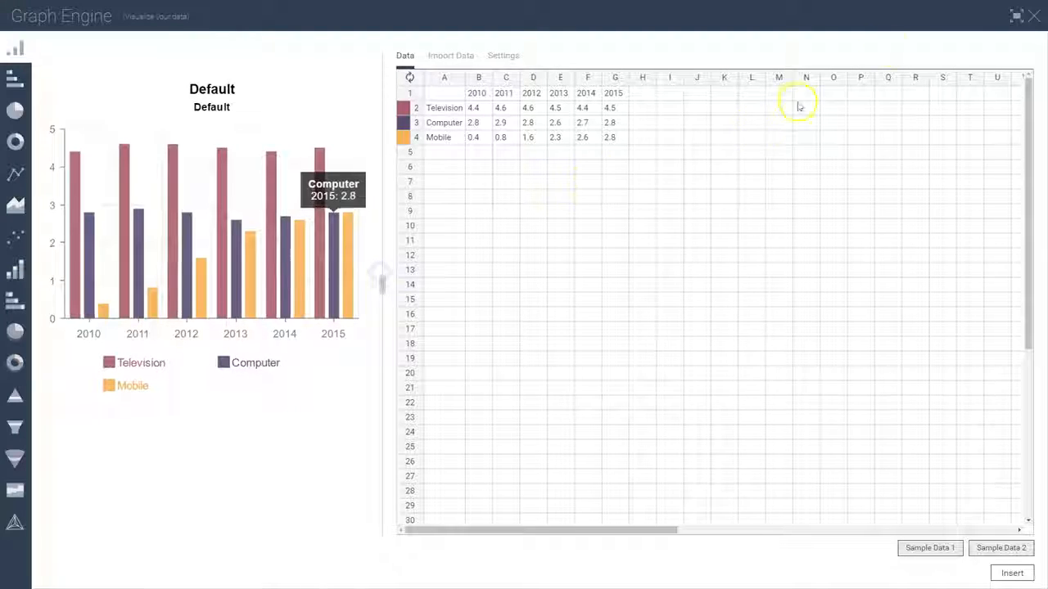
click(1013, 21)
Look through the chart types available in the Graph Engine
click(574, 262)
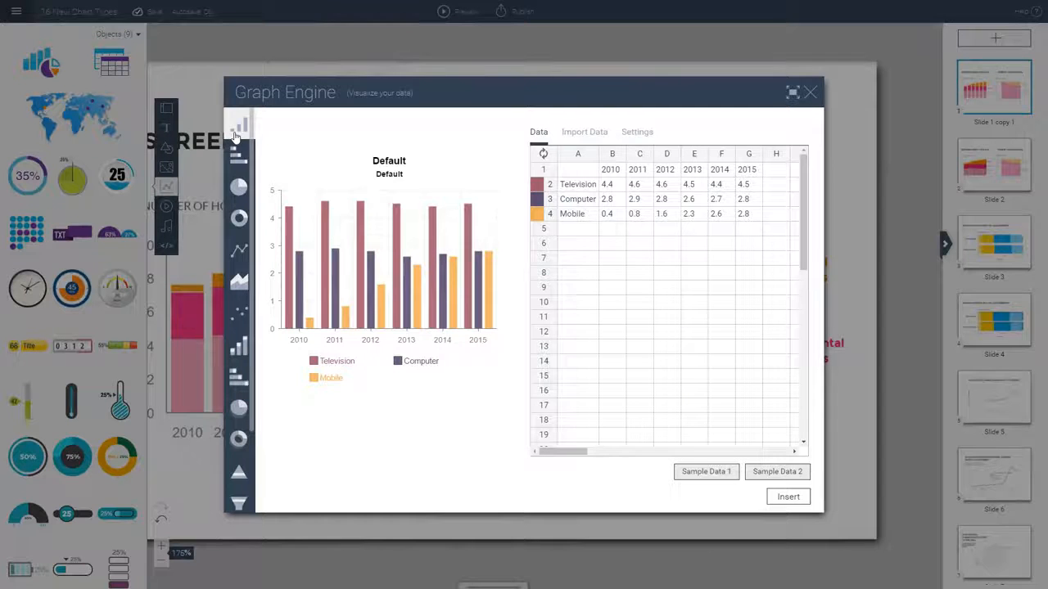
click(250, 162)
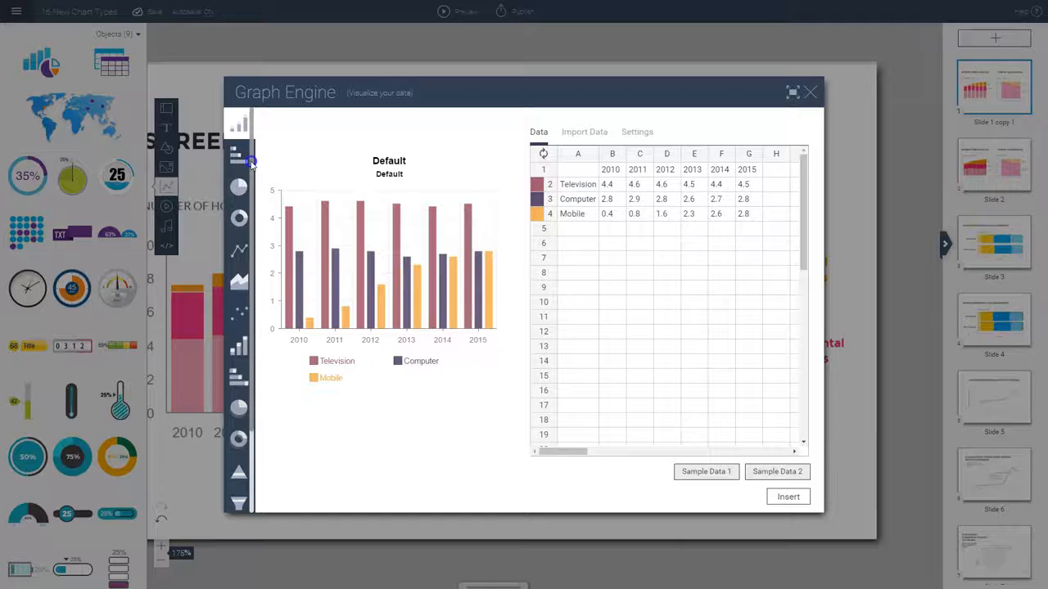
scroll(251, 162, down, 3)
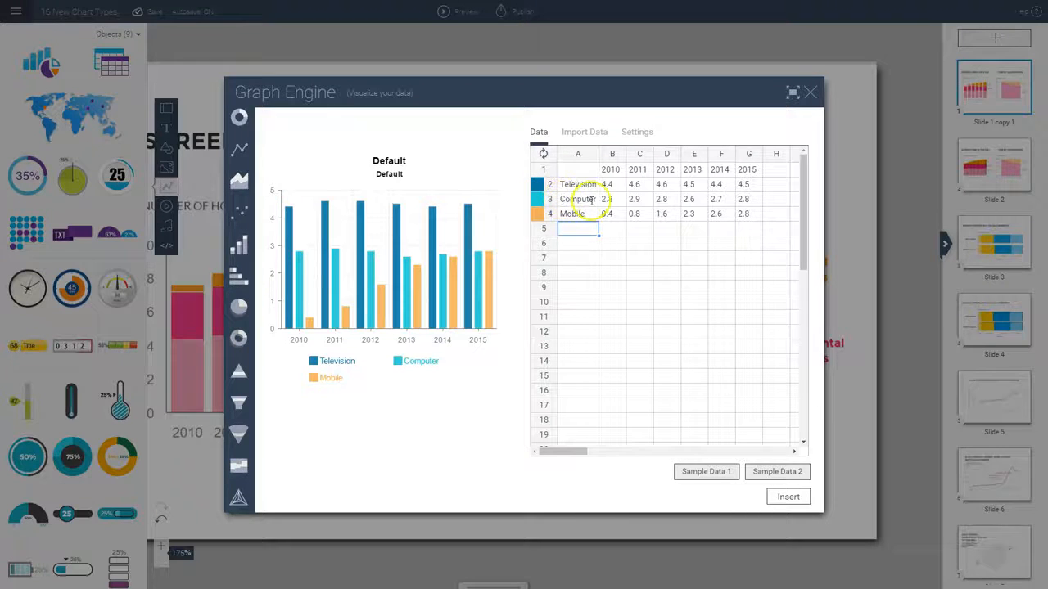
Open the Mobile series' color options and add a turquoise swatch, #1ecfd6
click(539, 216)
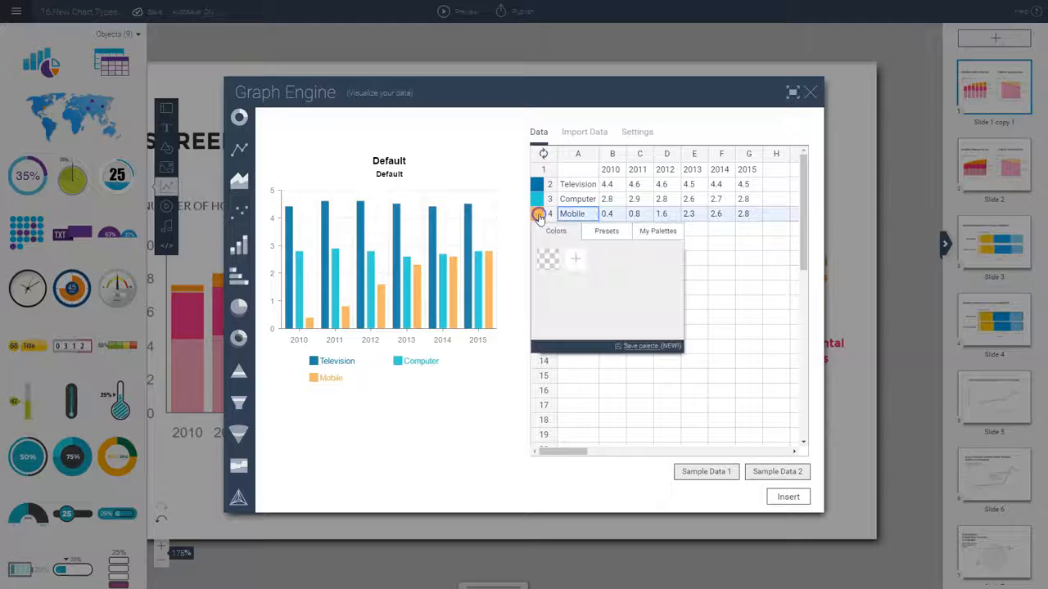
click(575, 263)
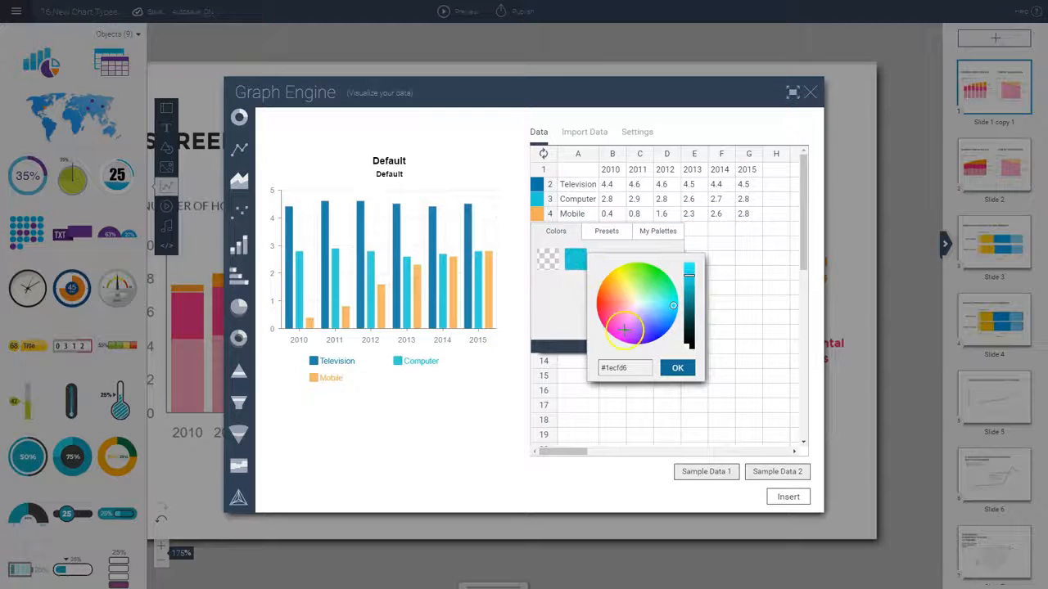
click(628, 367)
click(670, 368)
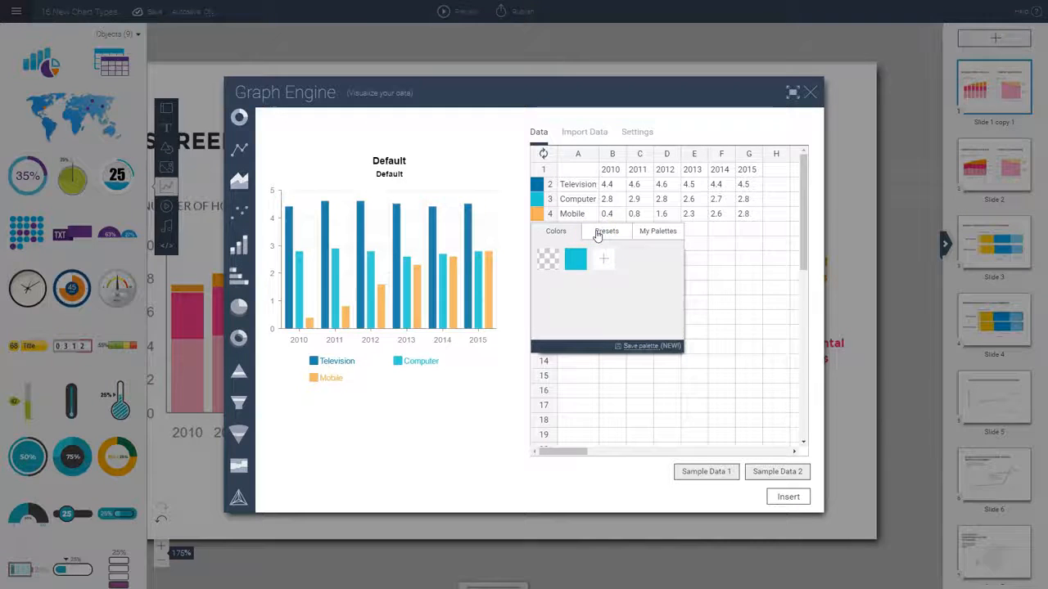
Look through the preset color palettes and return to the individual colors
click(598, 235)
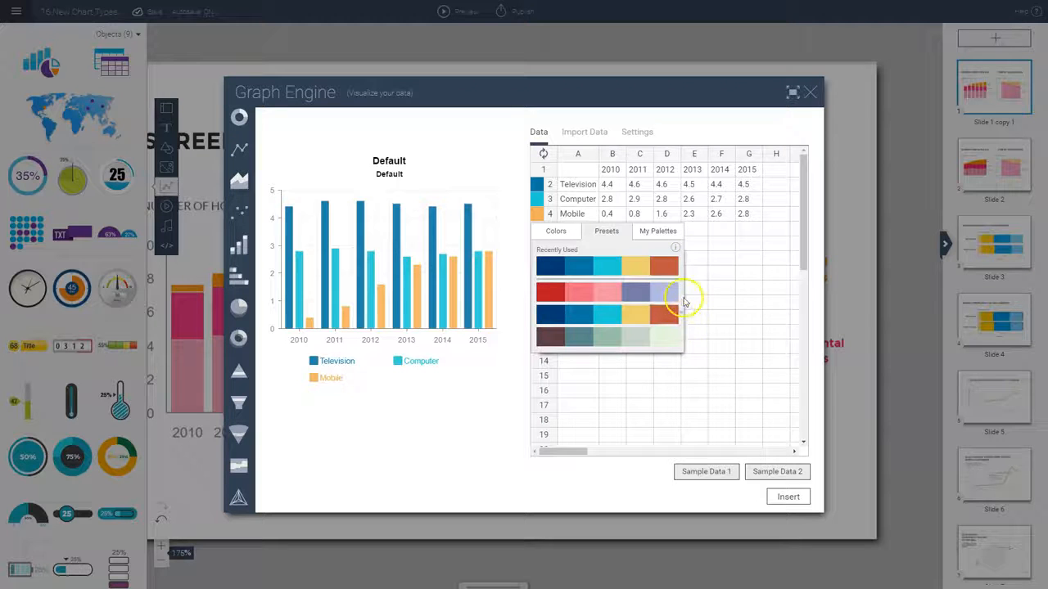
scroll(679, 327, down, 2)
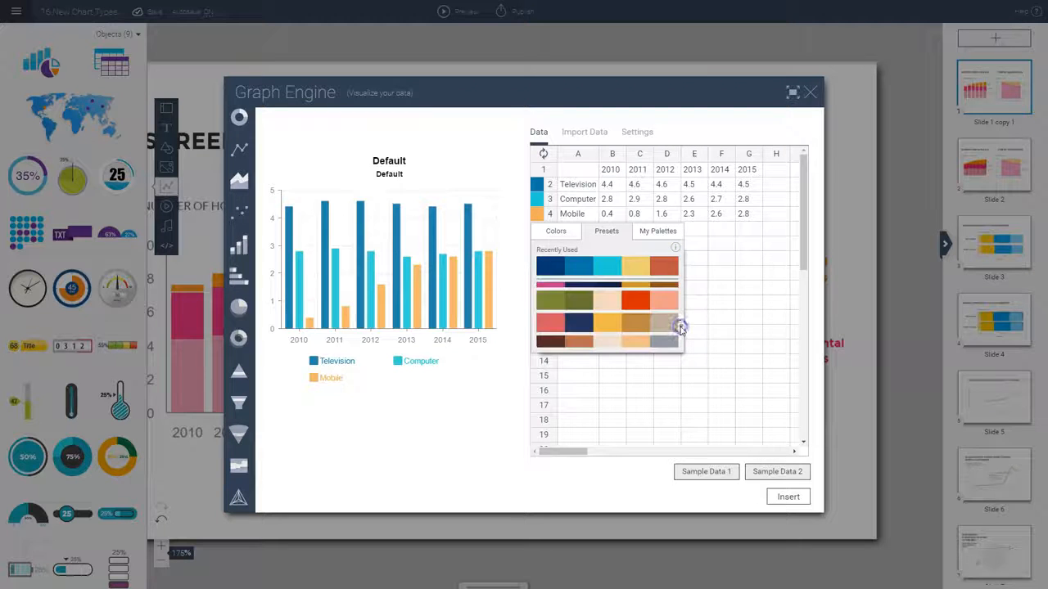
click(555, 230)
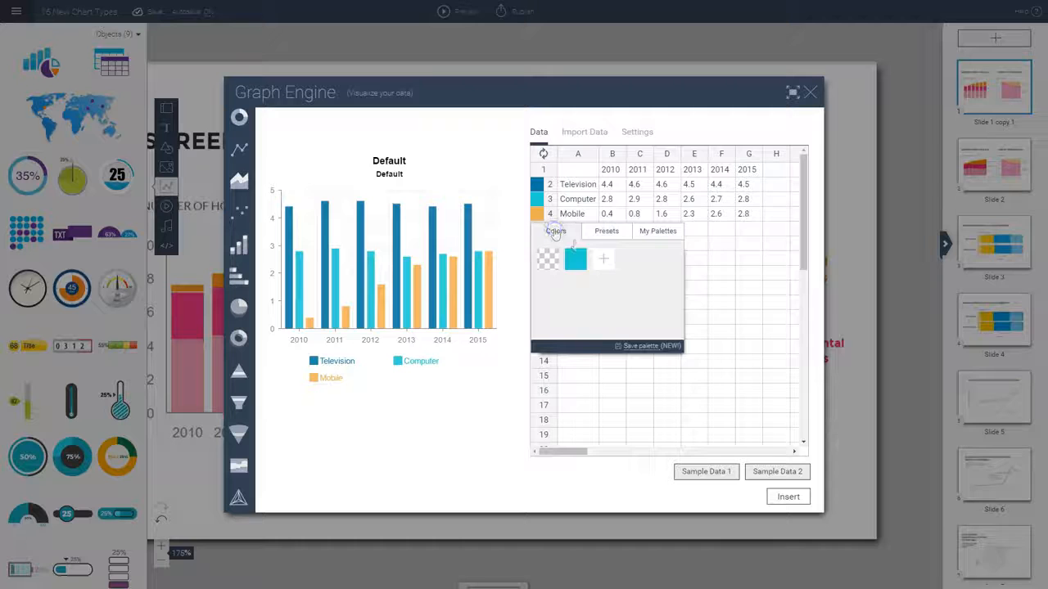
Add an orange swatch to the colors and apply it to the Mobile series
click(603, 258)
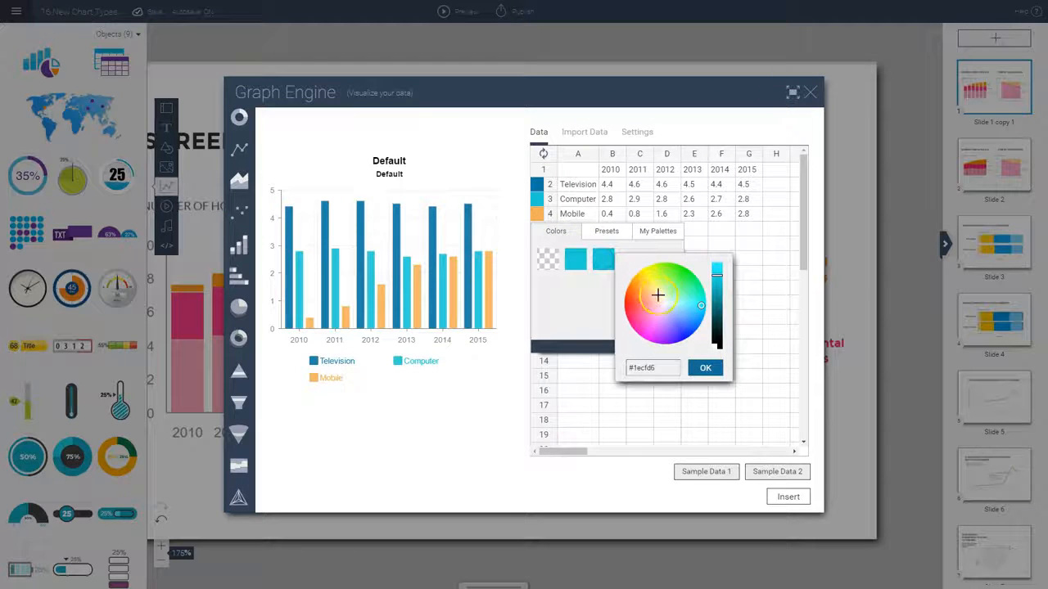
click(643, 285)
mouse_move(643, 284)
mouse_down()
mouse_move(646, 300)
mouse_move(636, 288)
mouse_up()
click(705, 368)
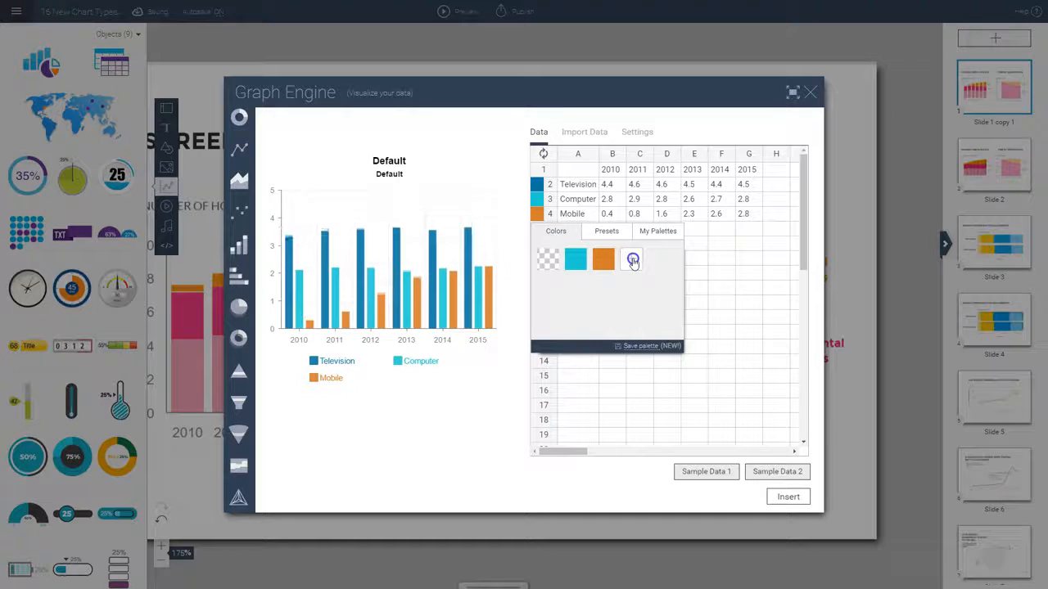
Add a violet-blue swatch, #5c62d6, to the colors and apply it to the Mobile series
click(633, 262)
drag(682, 284, 710, 346)
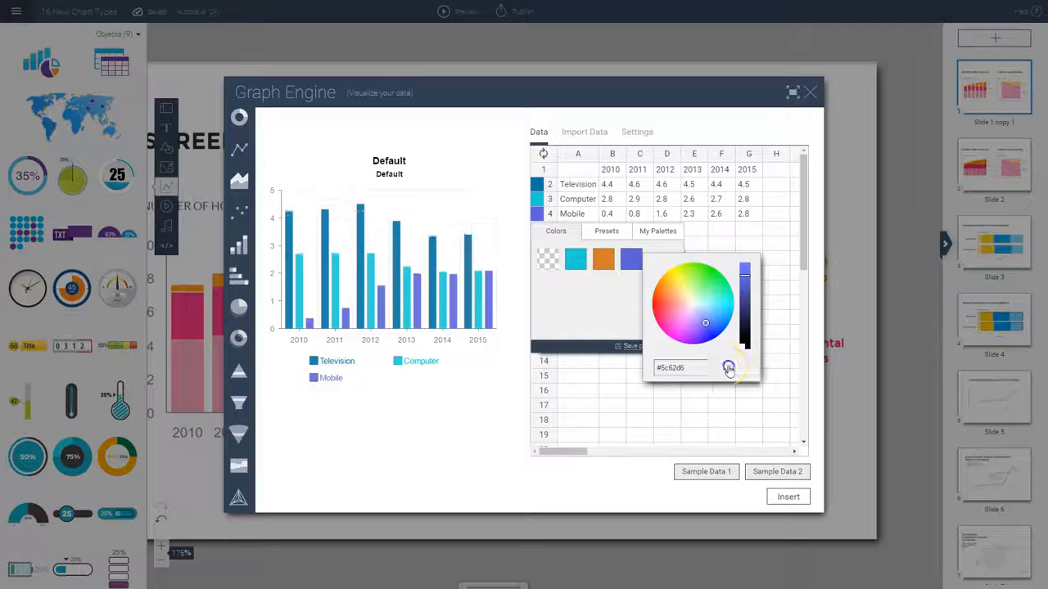
click(730, 369)
Add a light green swatch, #8ad67b, to the colors and apply it to the Mobile series
click(659, 259)
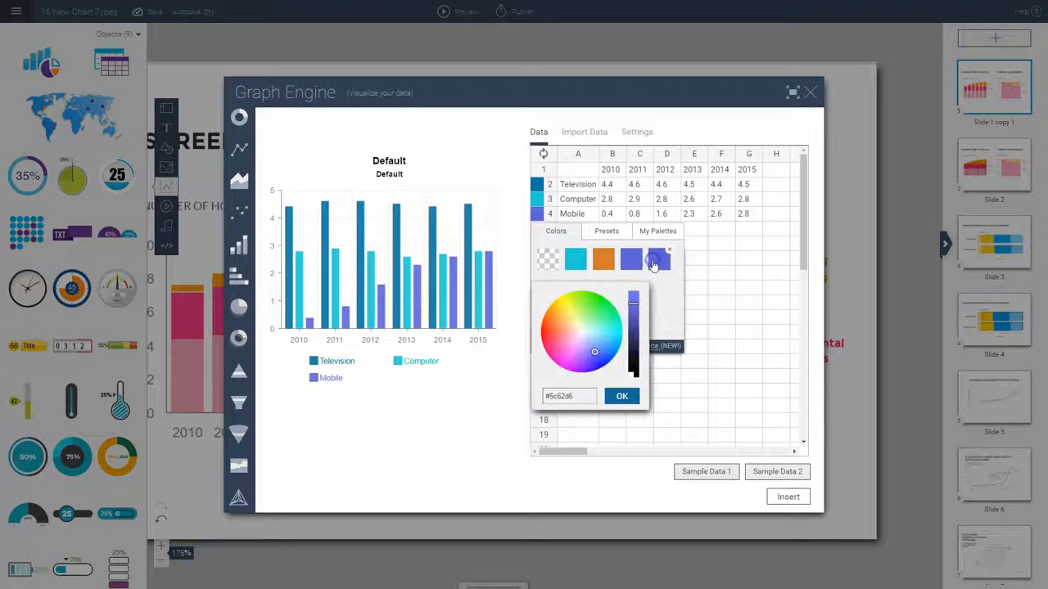
drag(569, 313, 587, 315)
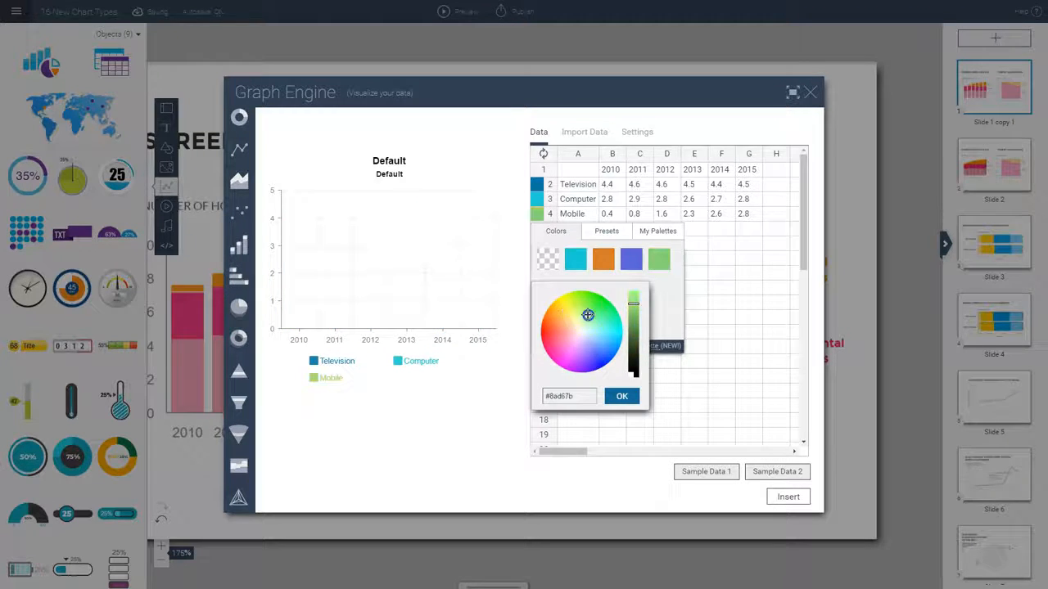
click(623, 397)
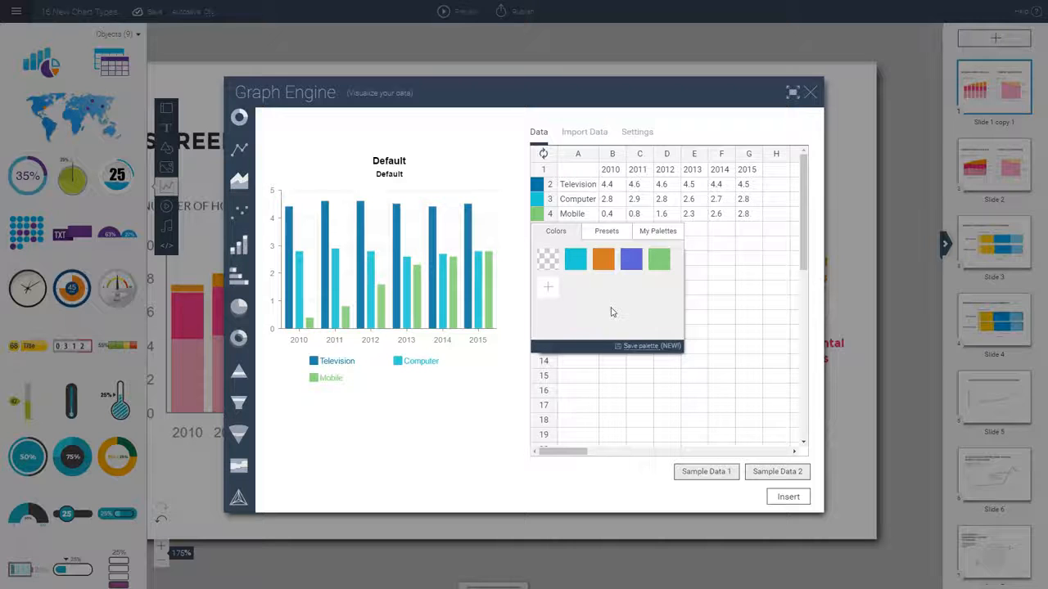
Save the current colors as a palette named "Brand Palette" and open it from the saved palettes
click(632, 347)
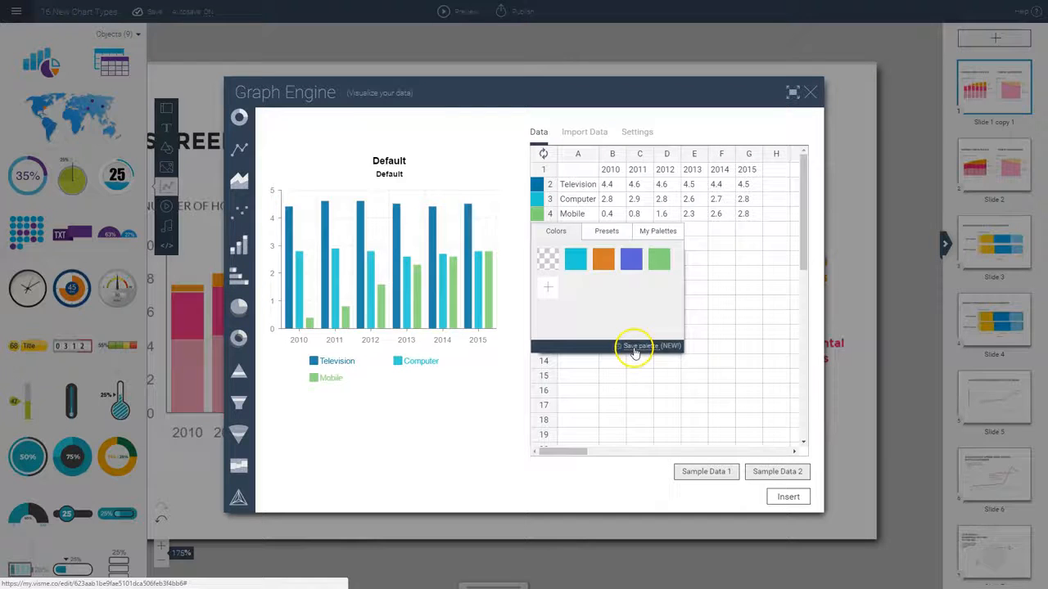
click(634, 351)
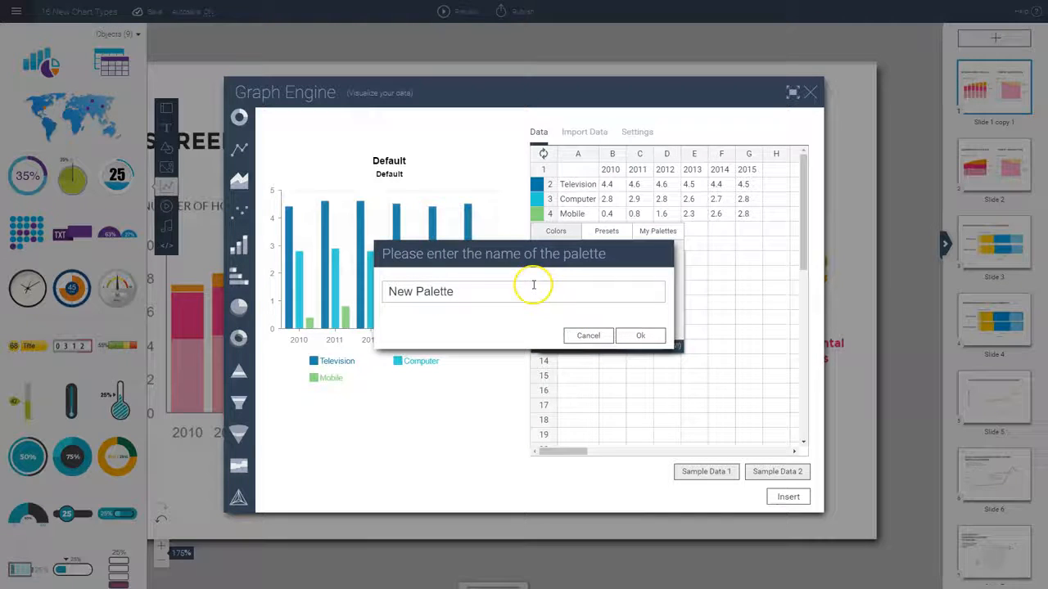
key(BackSpace)
key(BackSpace)
key(BackSpace)
key(BackSpace)
key(BackSpace)
key(BackSpace)
key(BackSpace)
key(BackSpace)
key(BackSpace)
key(BackSpace)
key(BackSpace)
text(B)
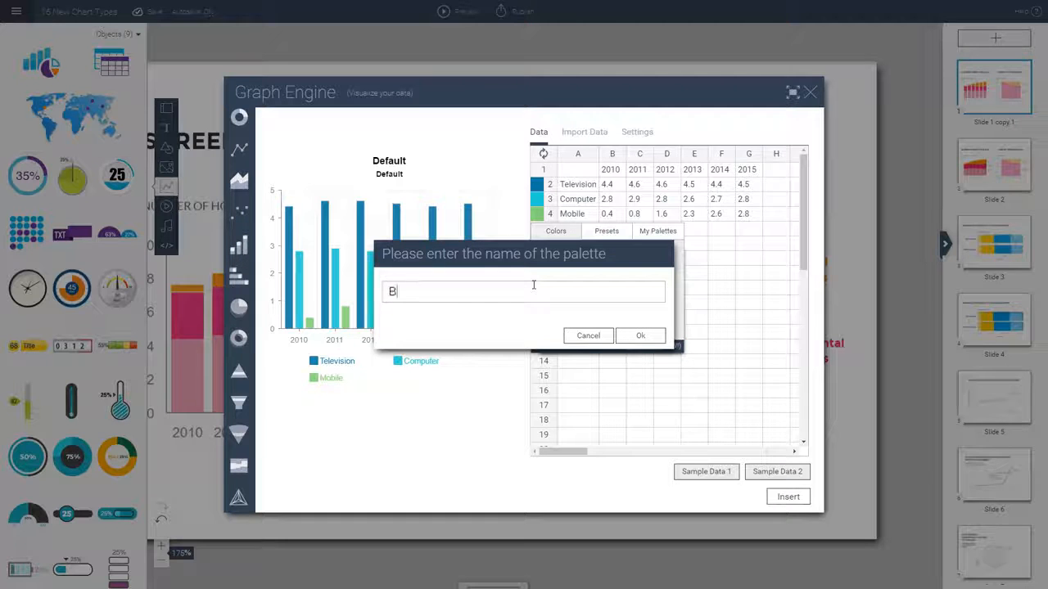
text(rand Palette)
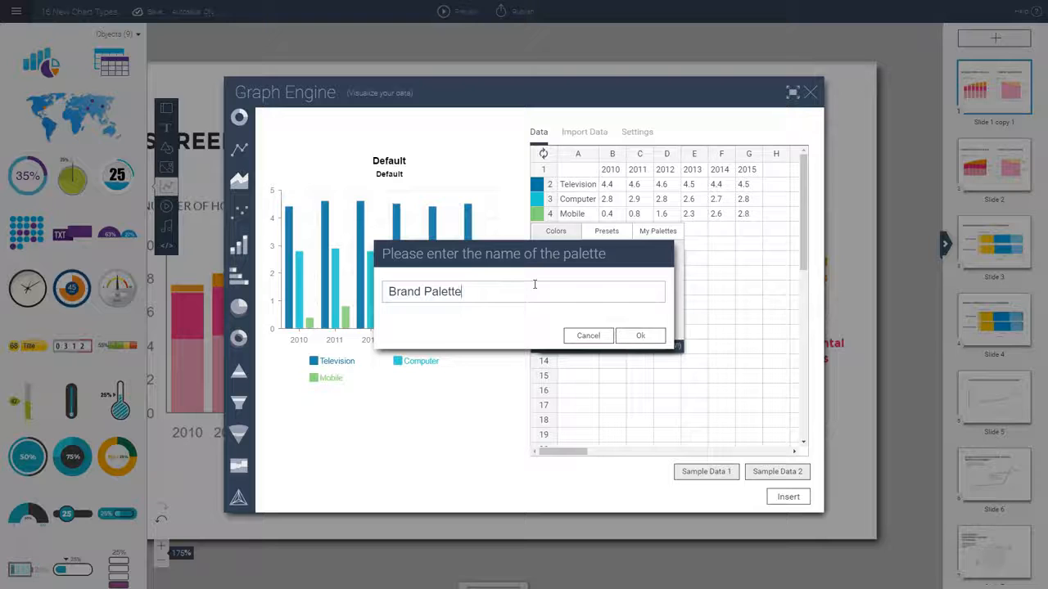
click(641, 335)
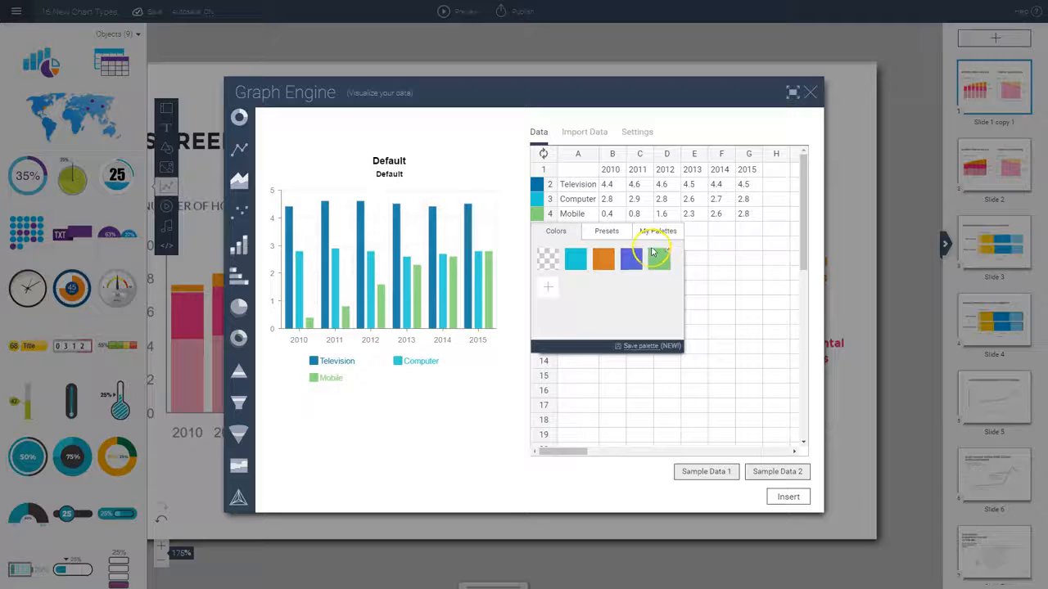
click(655, 231)
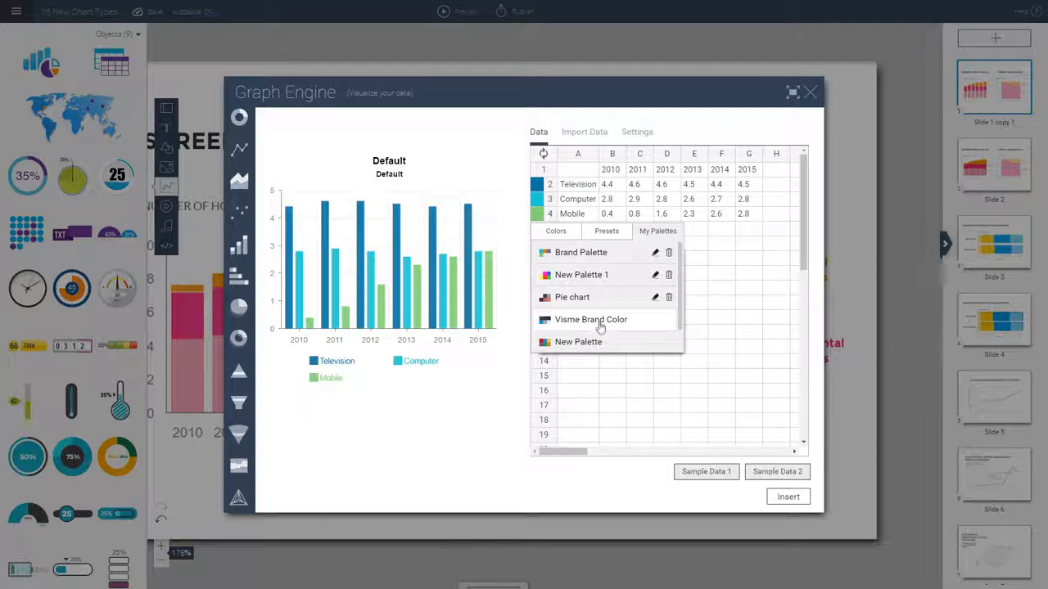
click(585, 255)
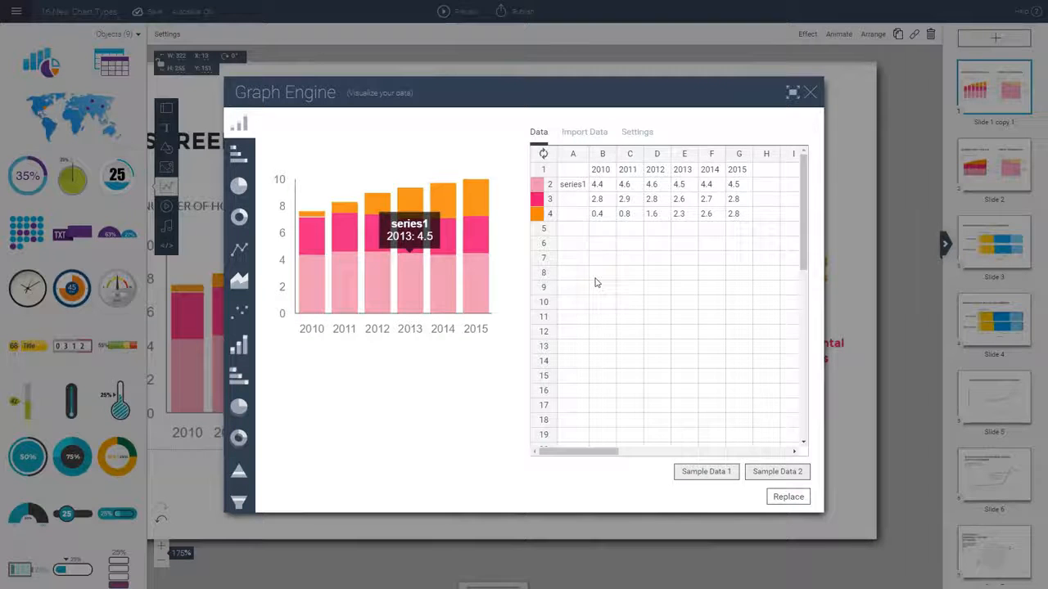
Turn on the stacked column chart's grid and set its background to the yellow swatch of the Visme Brand Color palette
click(632, 132)
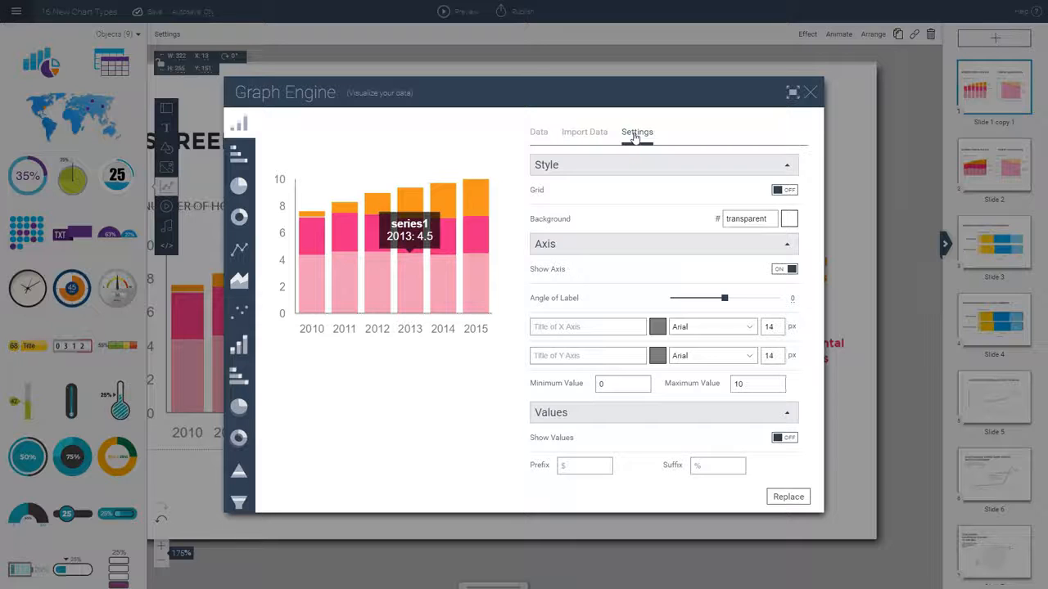
click(786, 192)
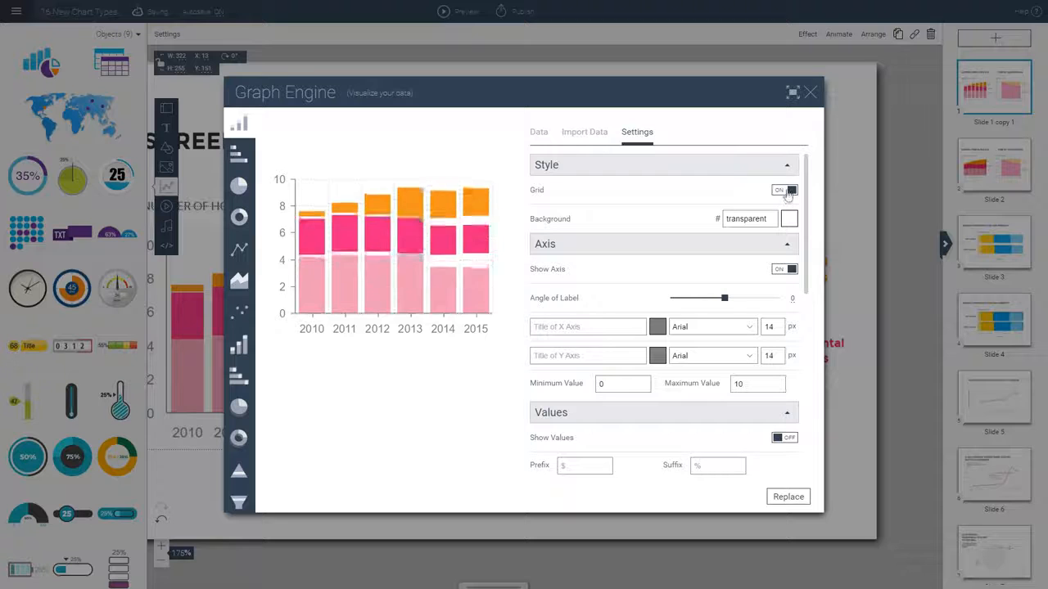
click(786, 192)
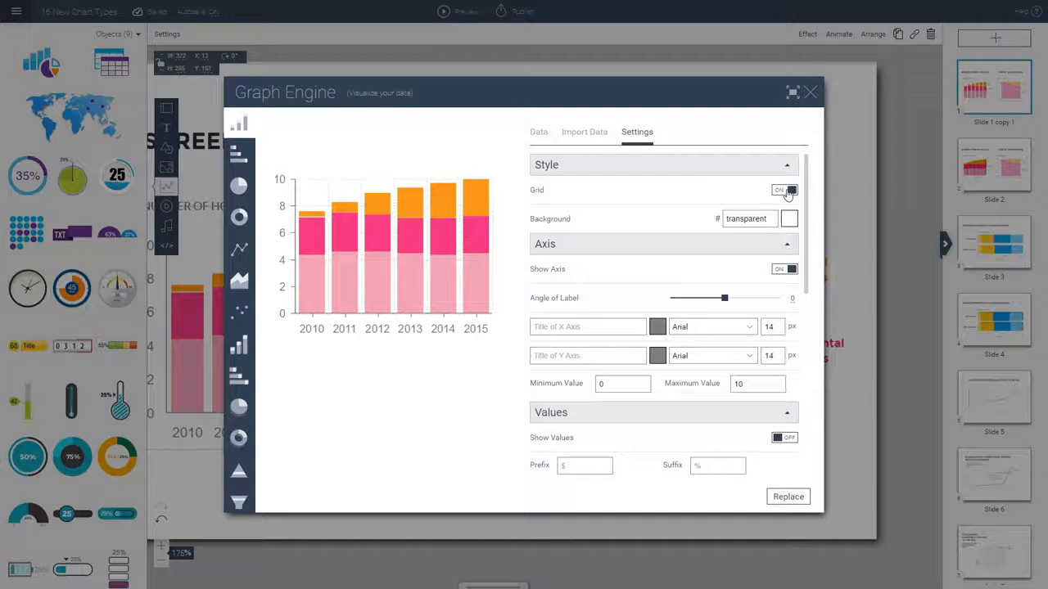
click(790, 221)
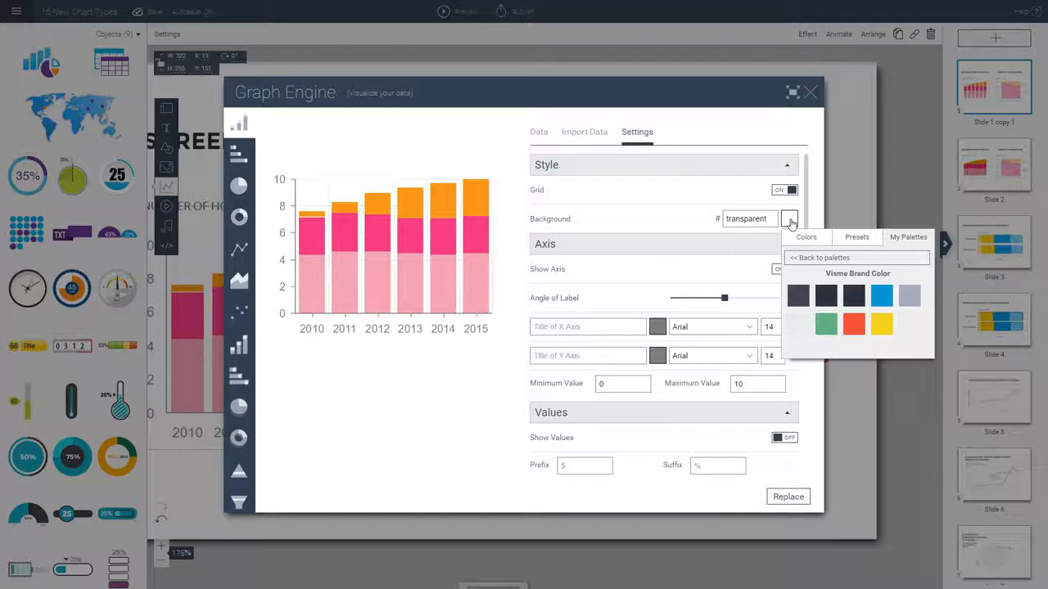
click(884, 330)
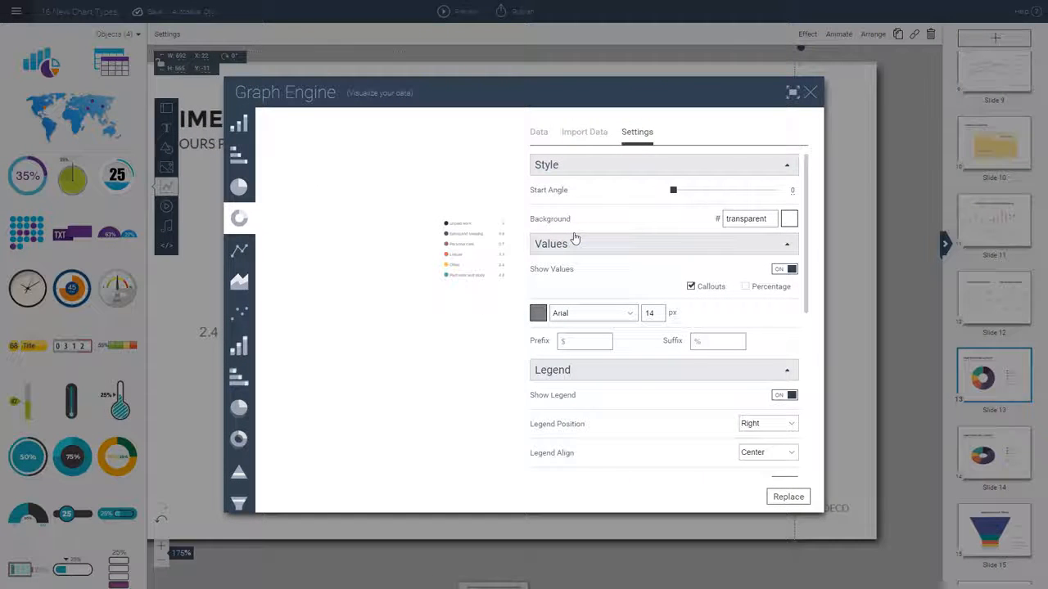
Try out the start angle setting of the donut chart on Slide 13
click(673, 190)
mouse_move(674, 195)
mouse_down()
mouse_move(728, 197)
mouse_move(673, 195)
mouse_up()
click(790, 189)
click(793, 191)
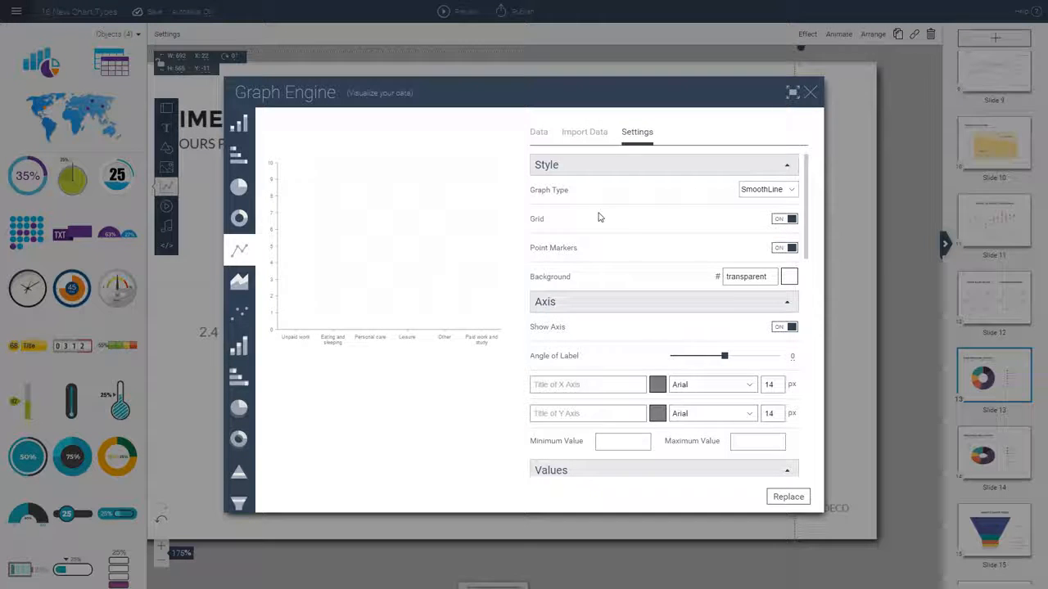
Change the line chart's graph type from SmoothLine to Line and finally to Step
click(763, 189)
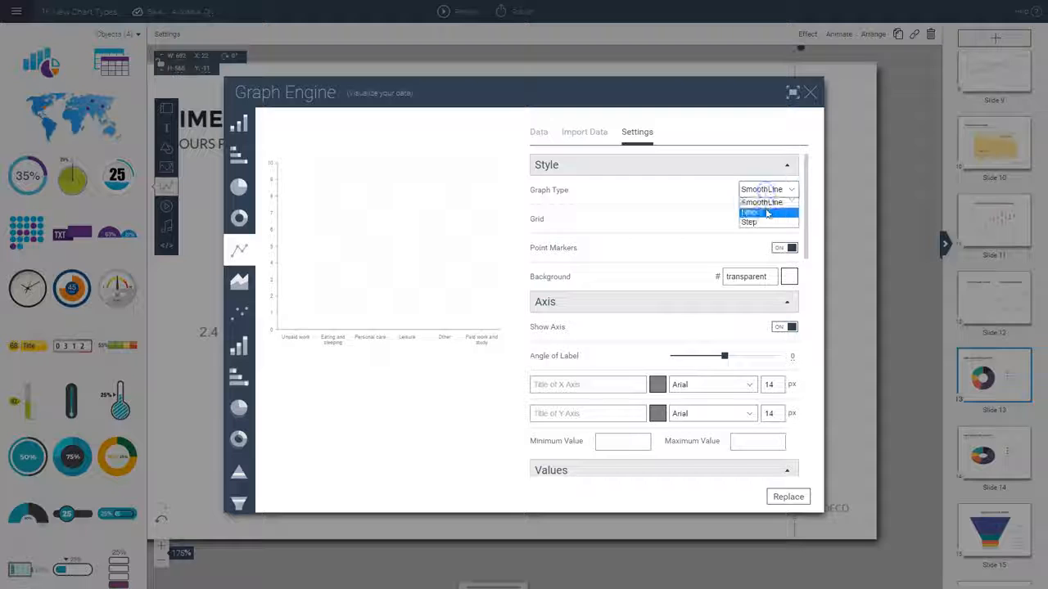
click(767, 213)
click(759, 192)
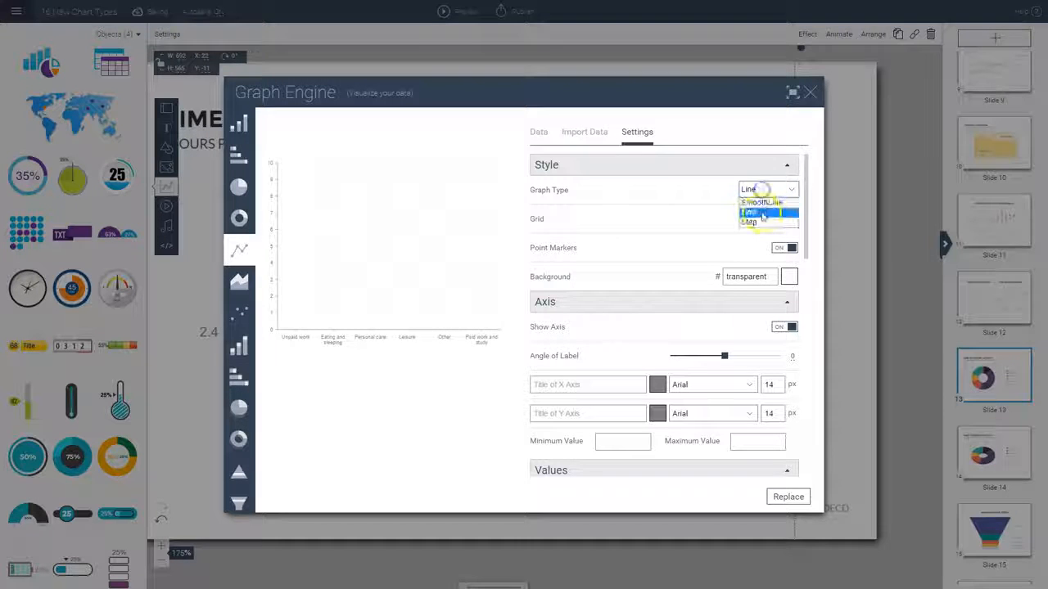
click(764, 223)
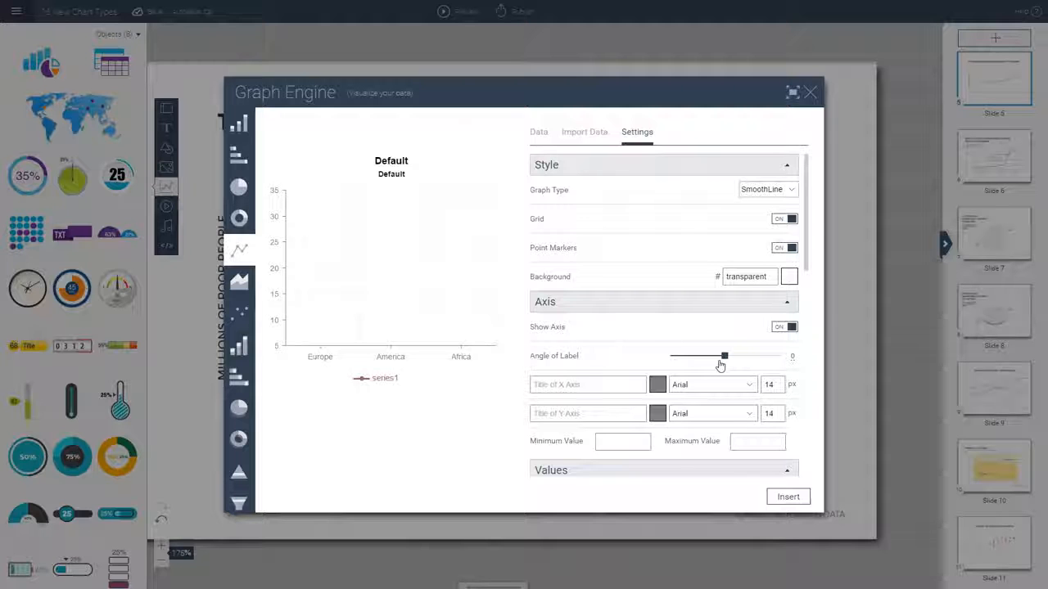
Try the new line chart's axis settings: toggle the axis display, set the label angle to 2, and open the X-axis title and color
click(725, 357)
click(776, 329)
click(776, 329)
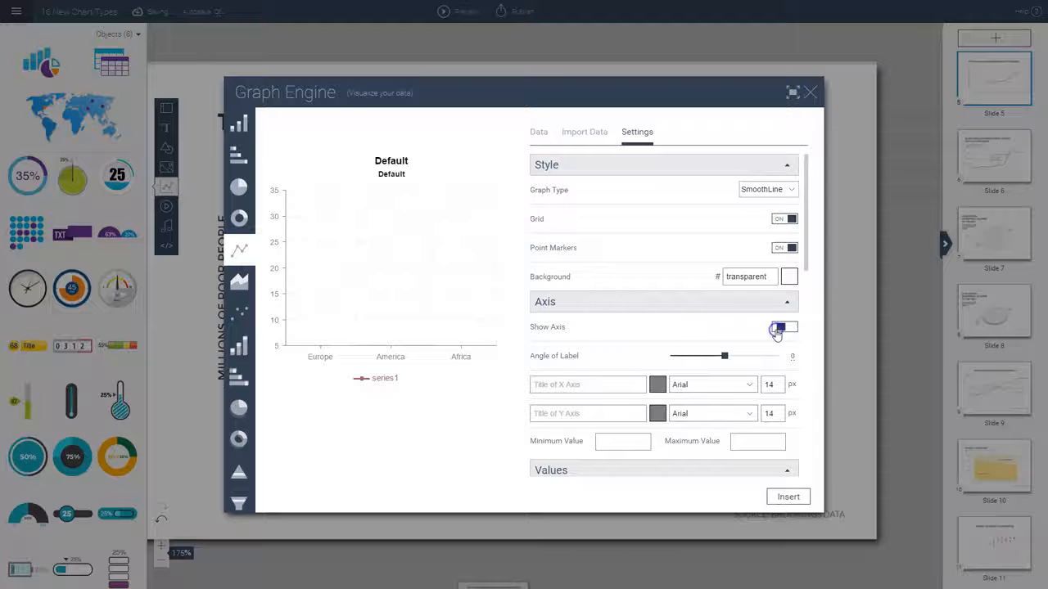
mouse_move(725, 357)
mouse_down()
mouse_move(709, 357)
mouse_move(724, 361)
mouse_up()
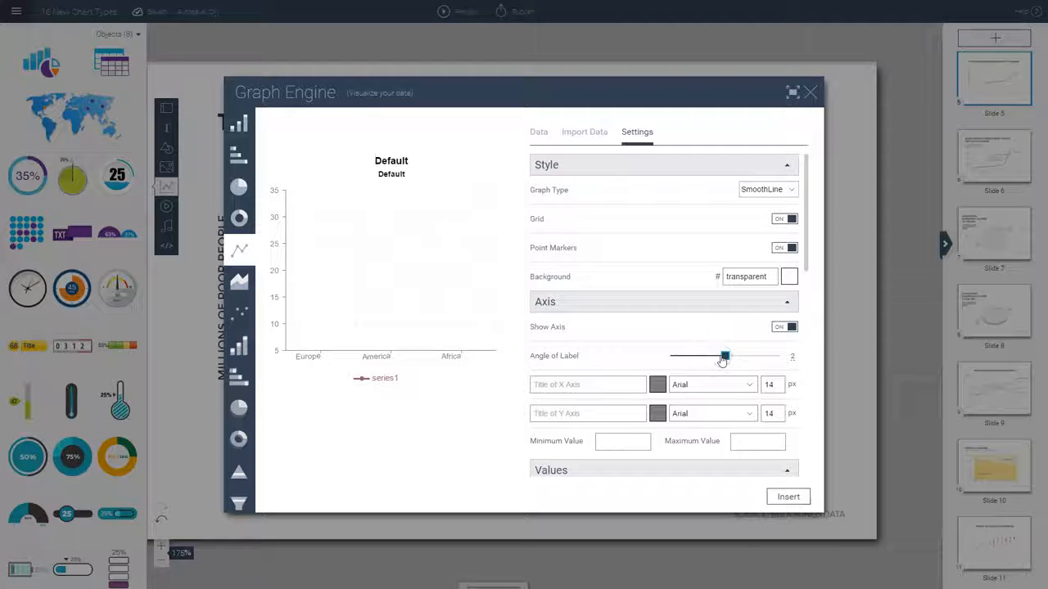
click(615, 384)
click(670, 391)
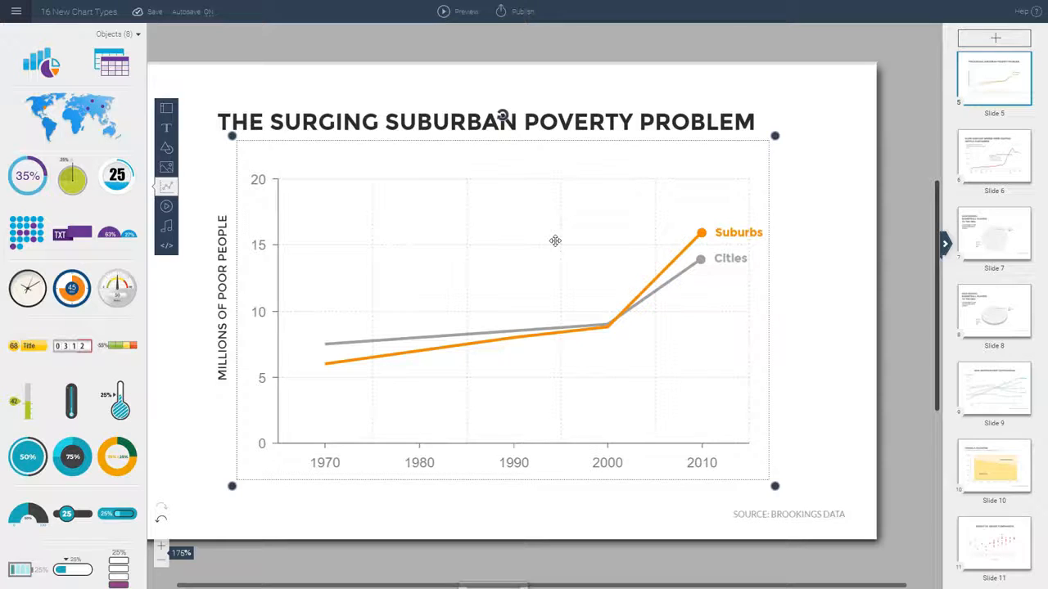
Open the suburban poverty line chart for editing, set its minimum axis value to 5 and replace the chart
double_click(555, 240)
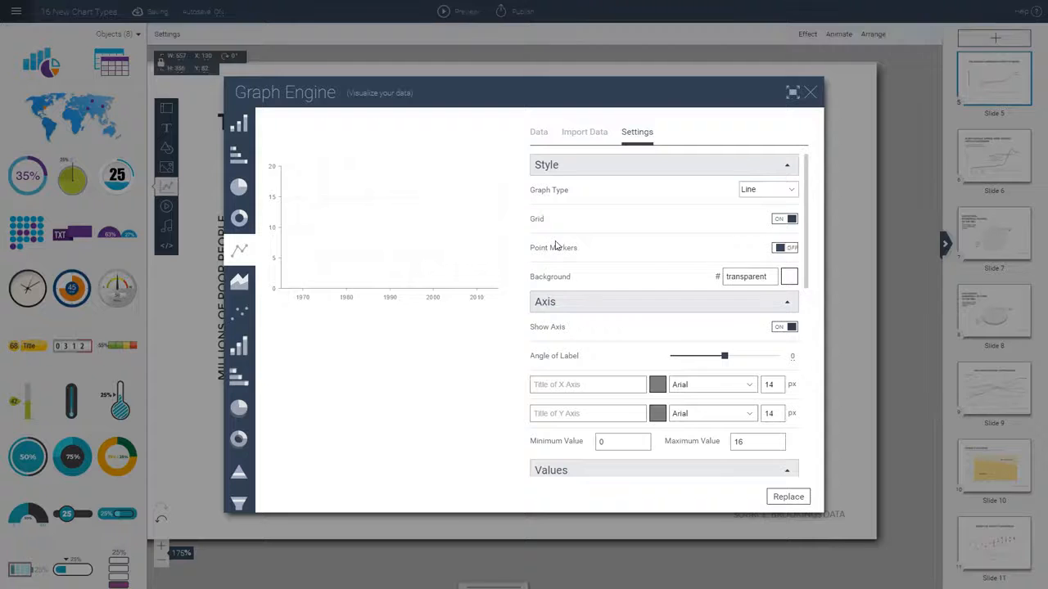
double_click(597, 443)
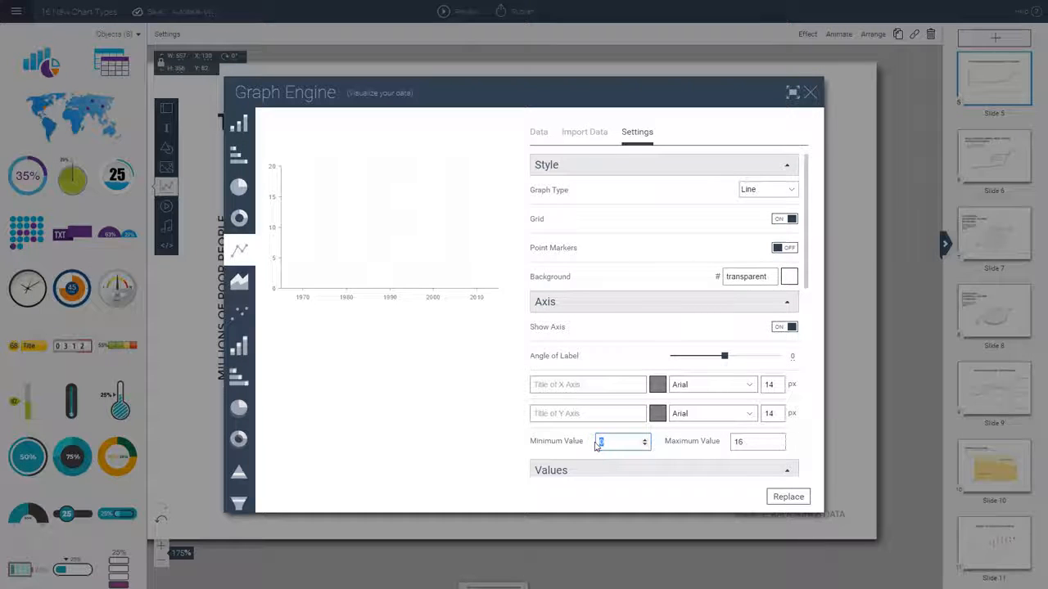
text(5)
click(784, 498)
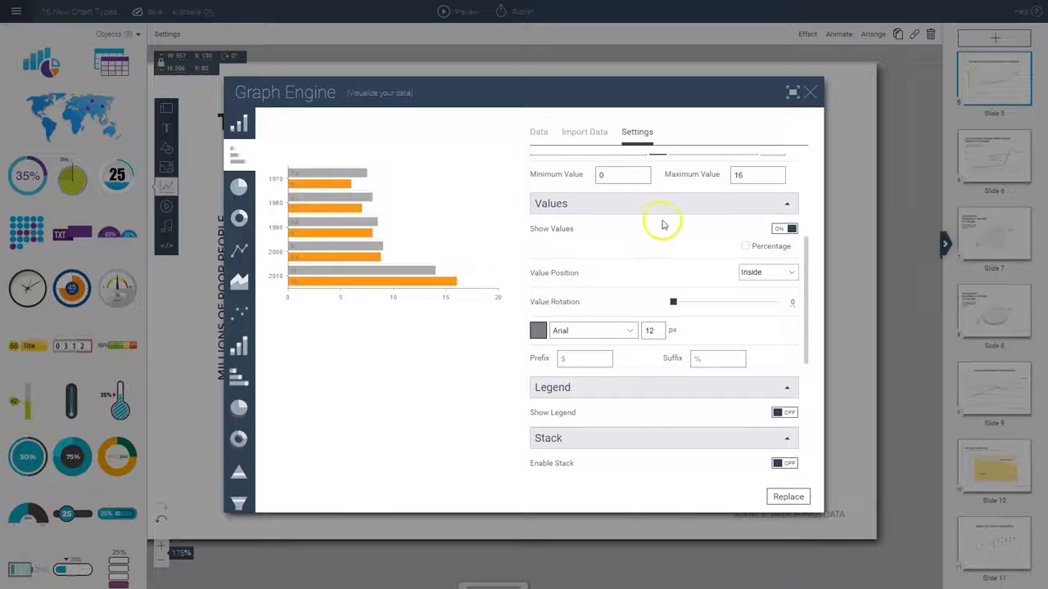
Hide the values on the horizontal bar chart and open its value prefix and suffix for editing
click(778, 231)
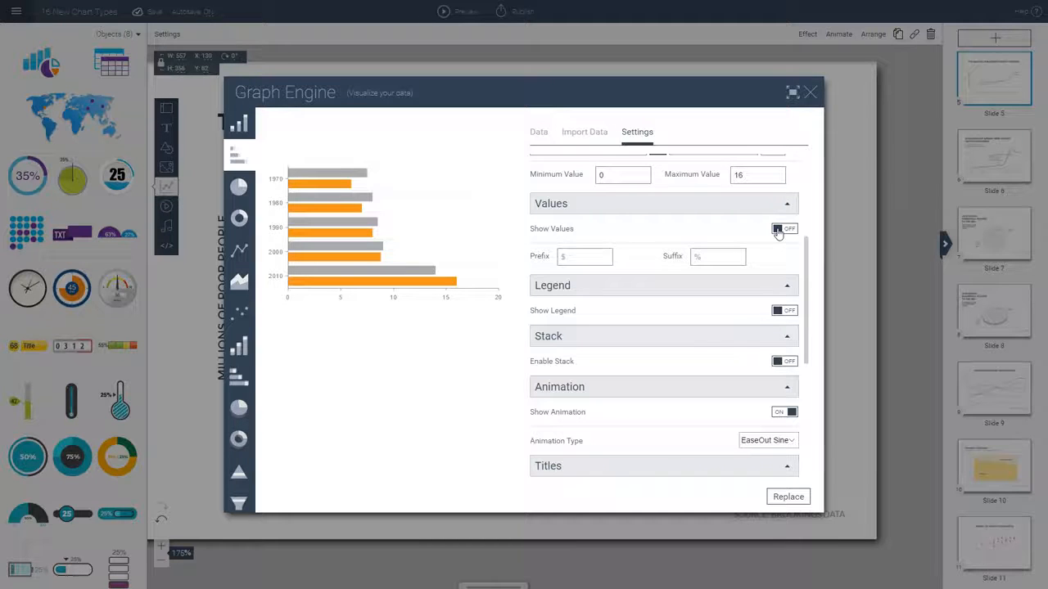
click(586, 257)
click(695, 256)
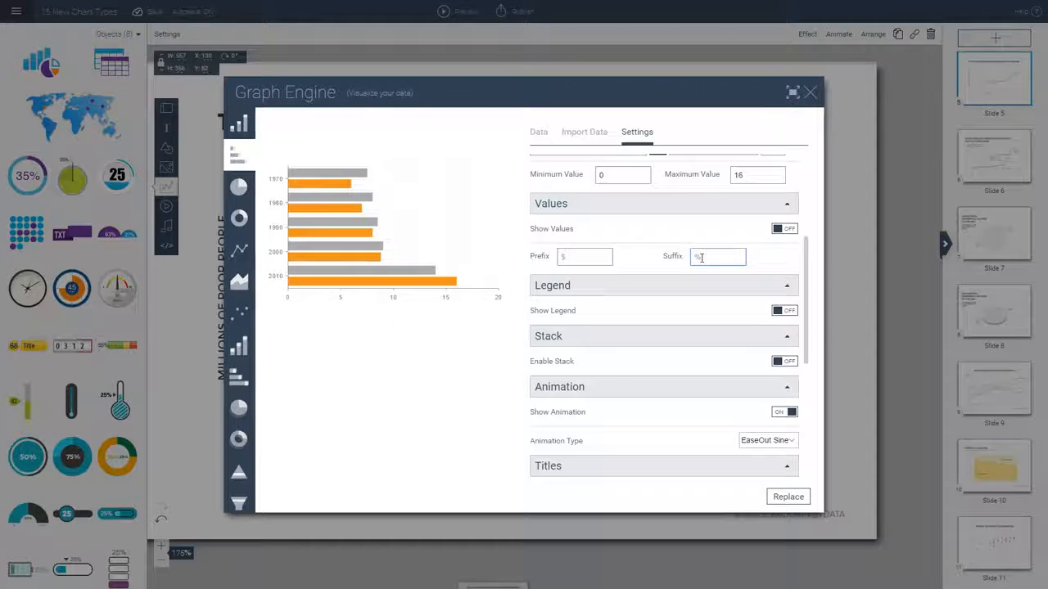
Show the bar chart's legend and look through its position and alignment options, keeping Bottom and Center
click(788, 313)
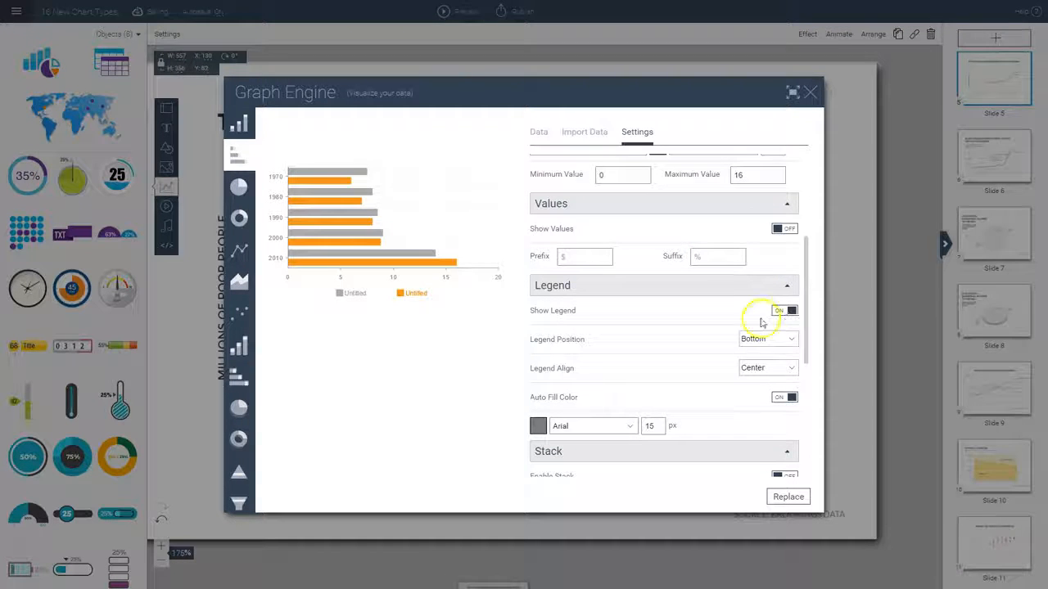
click(760, 341)
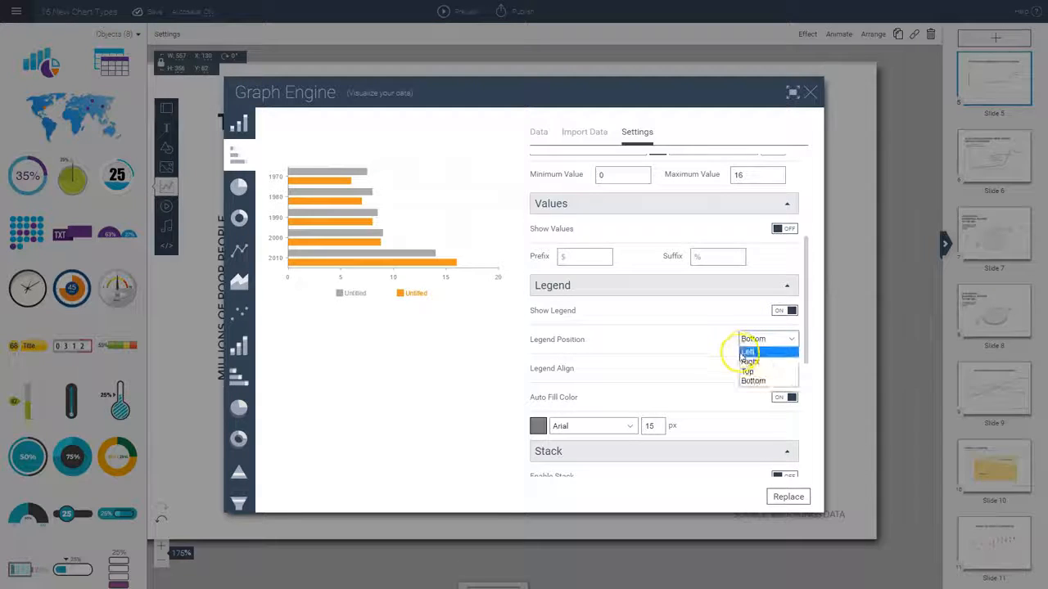
click(727, 342)
click(752, 370)
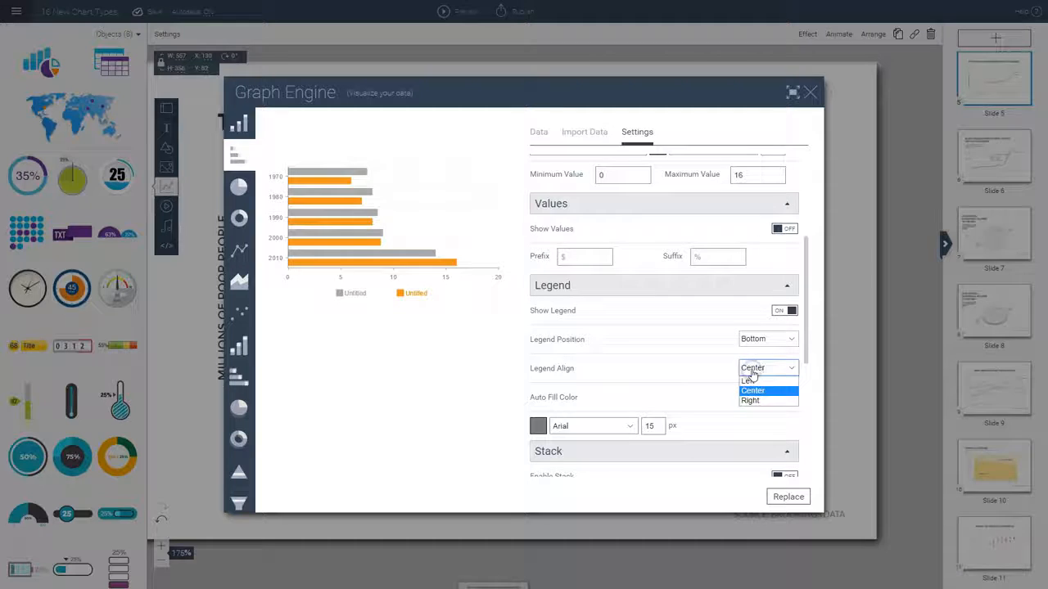
click(703, 344)
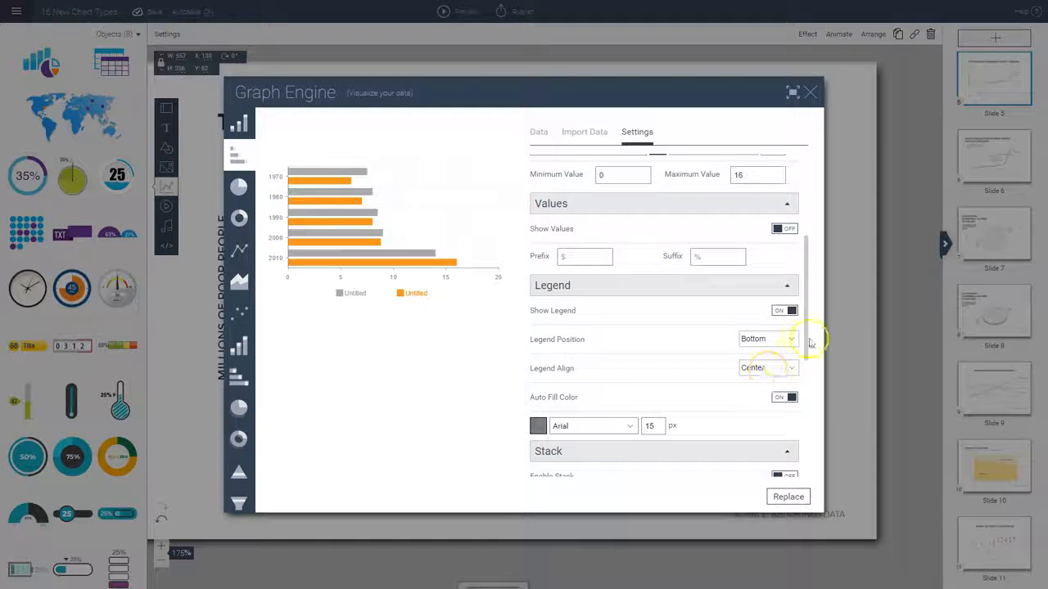
Enable stacking for the bars, and try the Bounce, Elastic and EaseOut Sine animations before setting the type to EaseIn Sine
drag(808, 335, 806, 426)
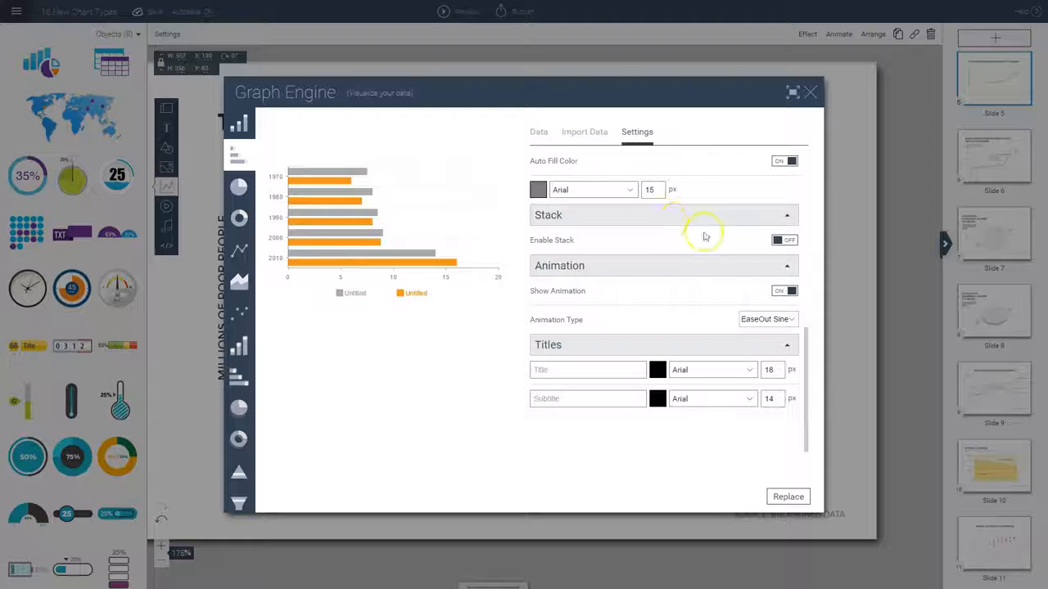
click(788, 242)
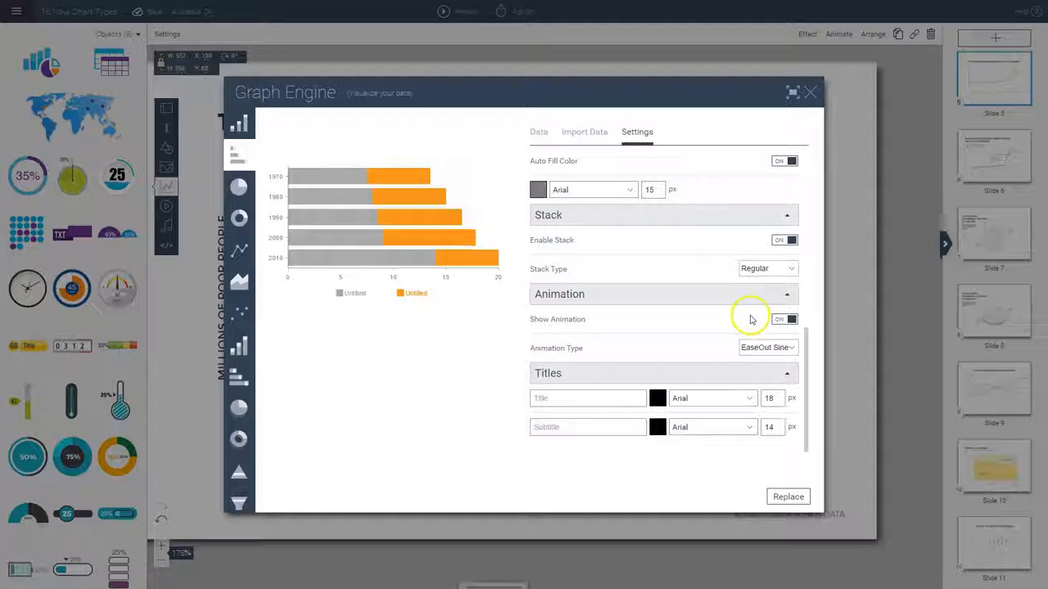
click(762, 349)
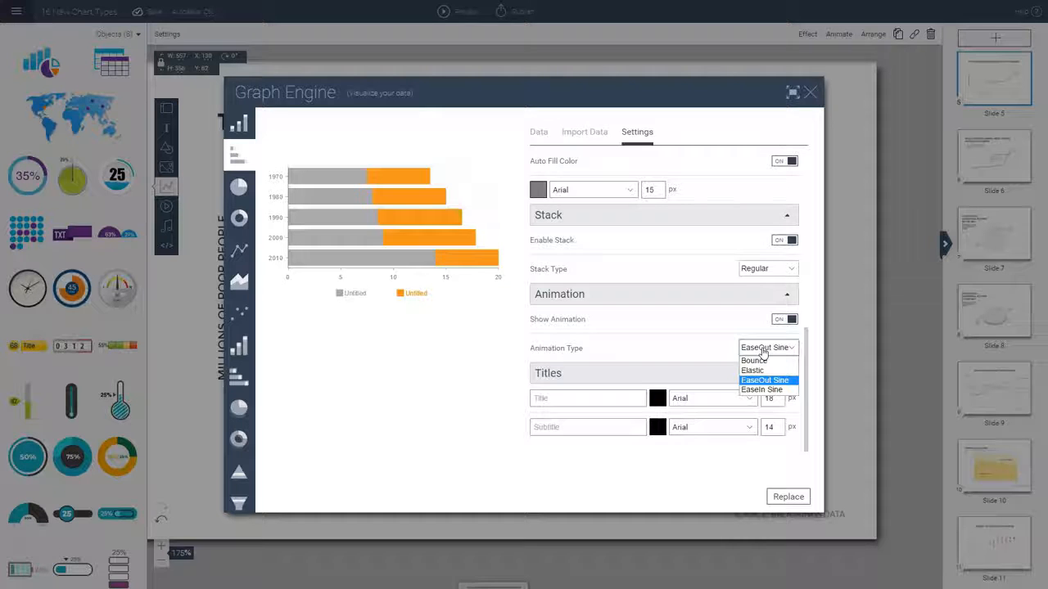
click(761, 360)
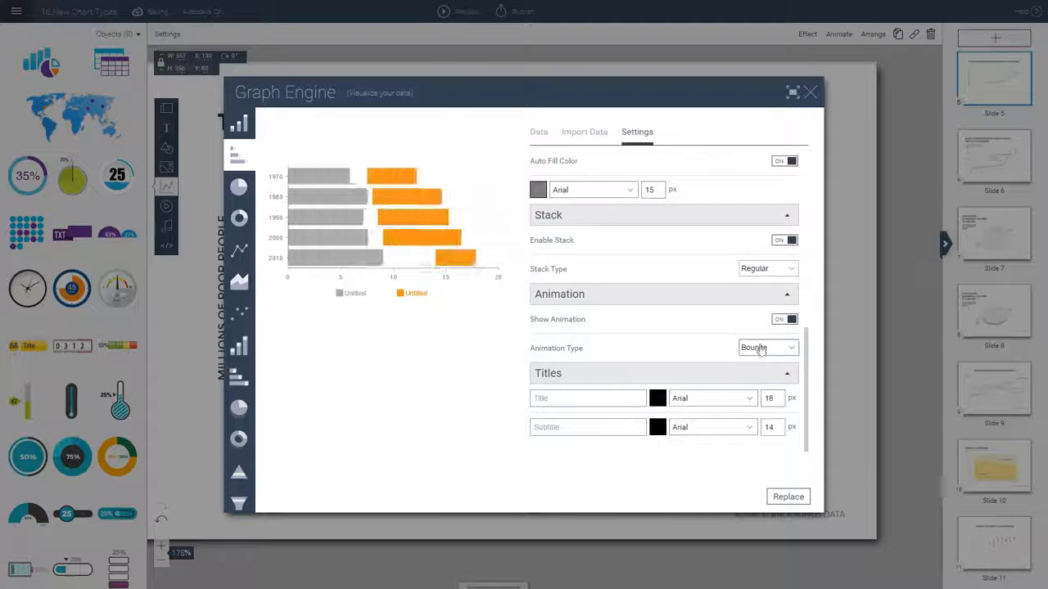
click(761, 351)
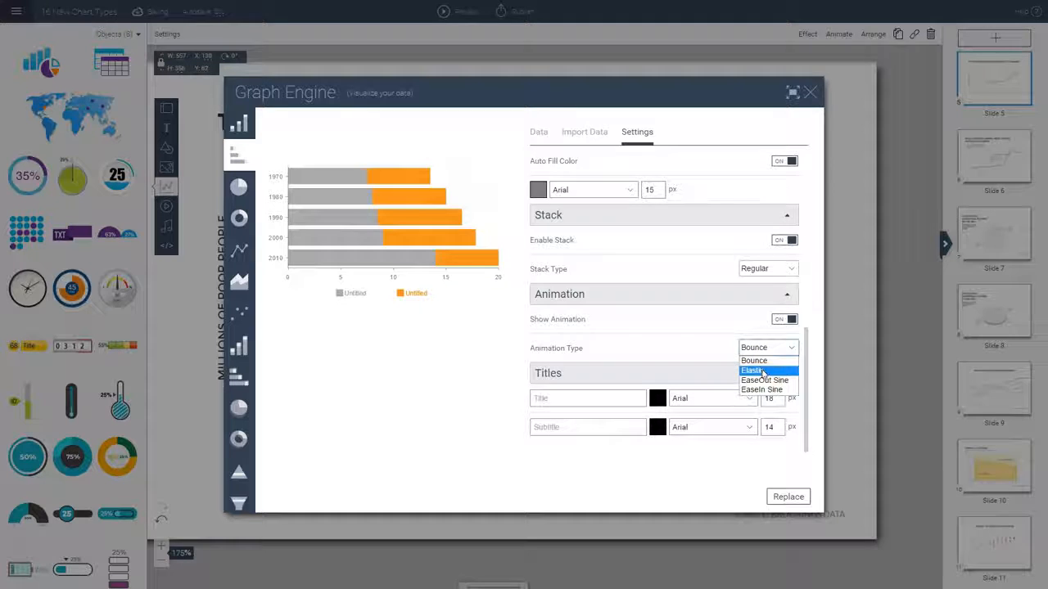
click(762, 371)
click(760, 348)
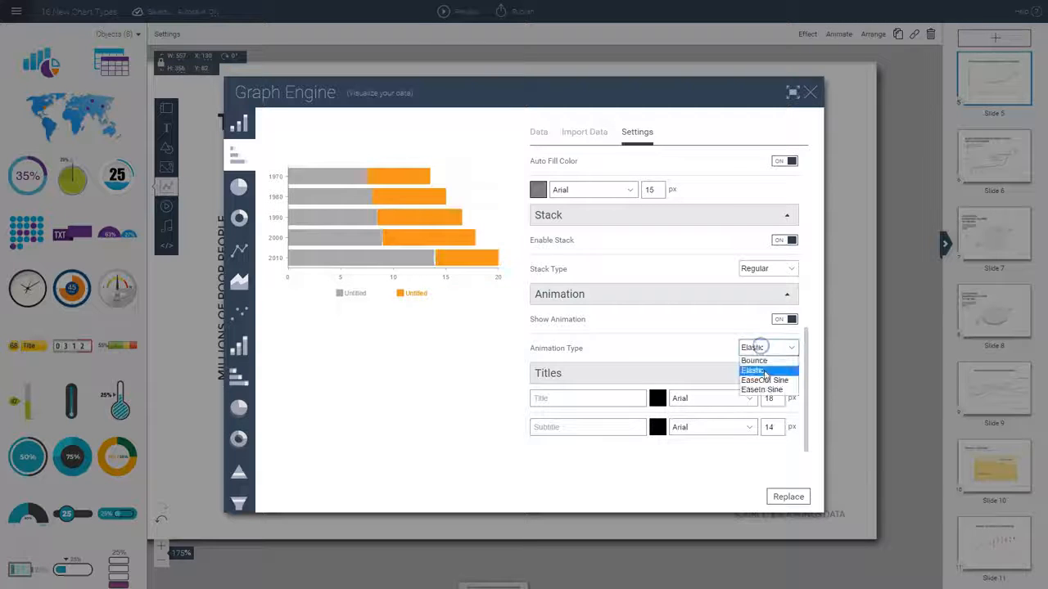
click(761, 379)
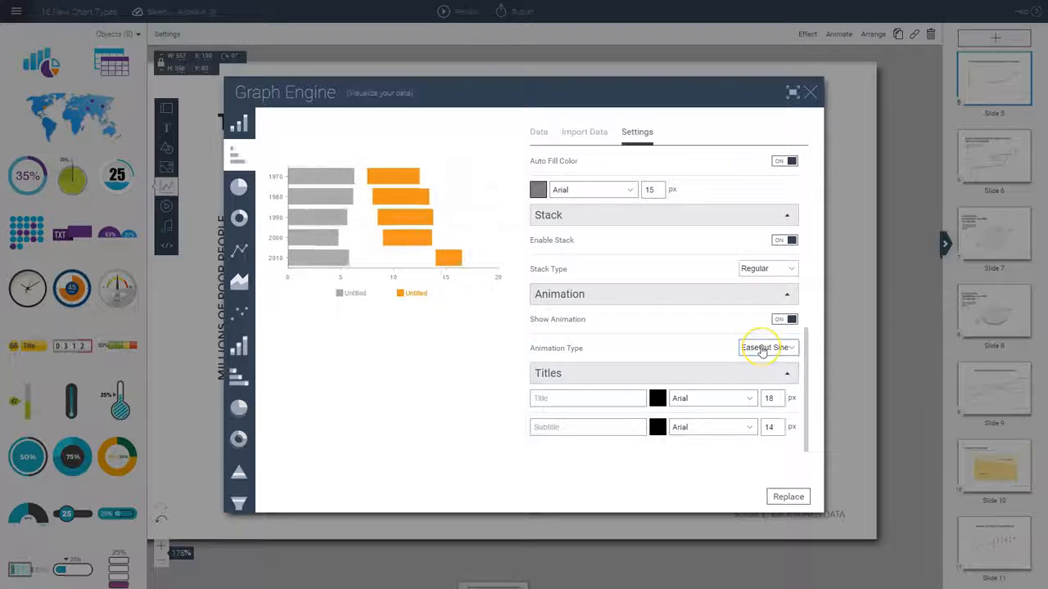
click(761, 348)
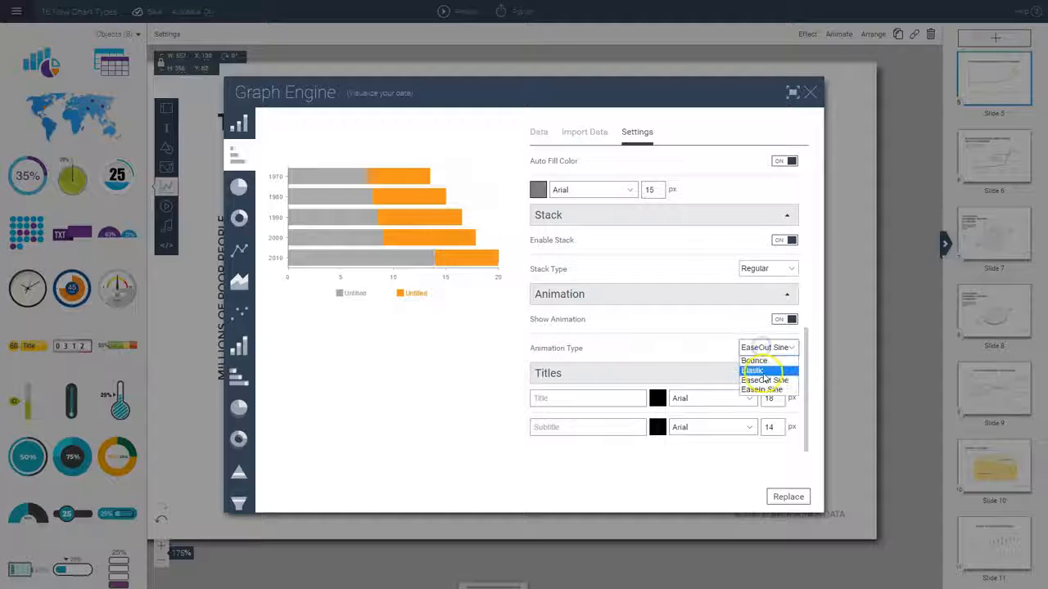
click(769, 389)
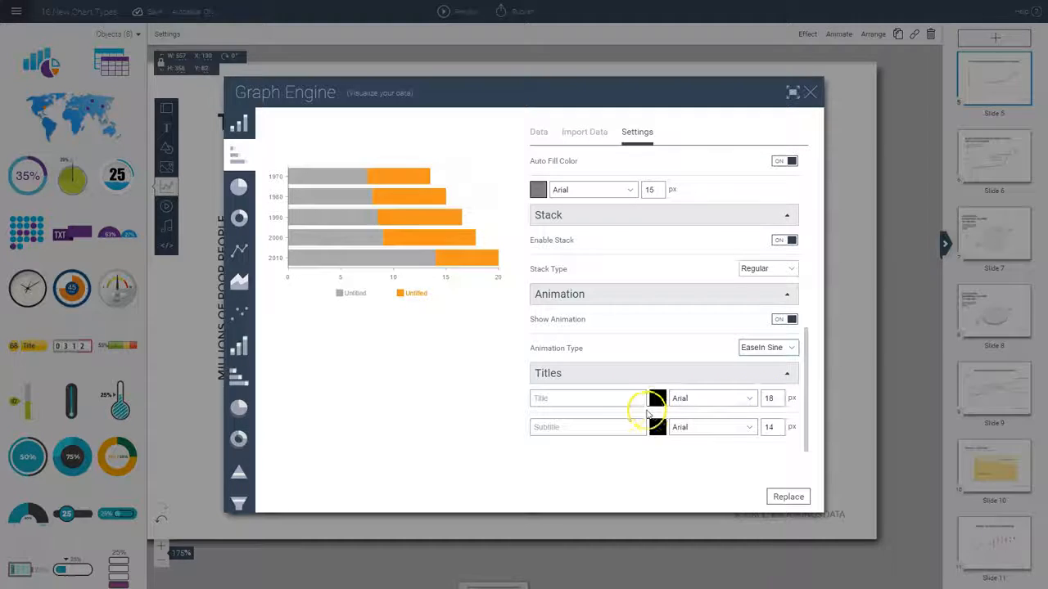
Look through the chart's title and subtitle text and font settings, and open Slide 2
click(577, 398)
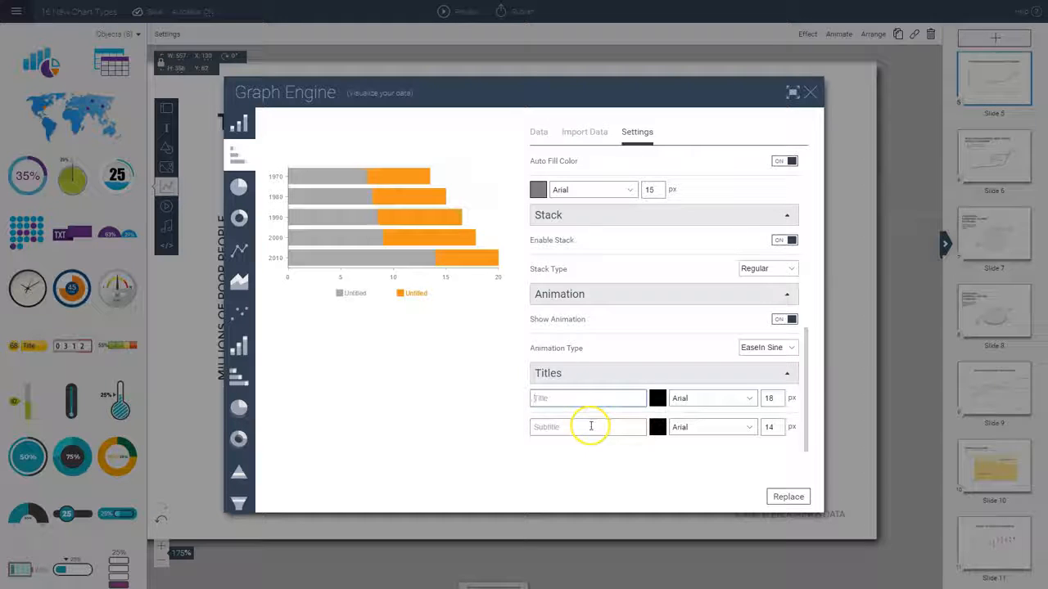
click(590, 426)
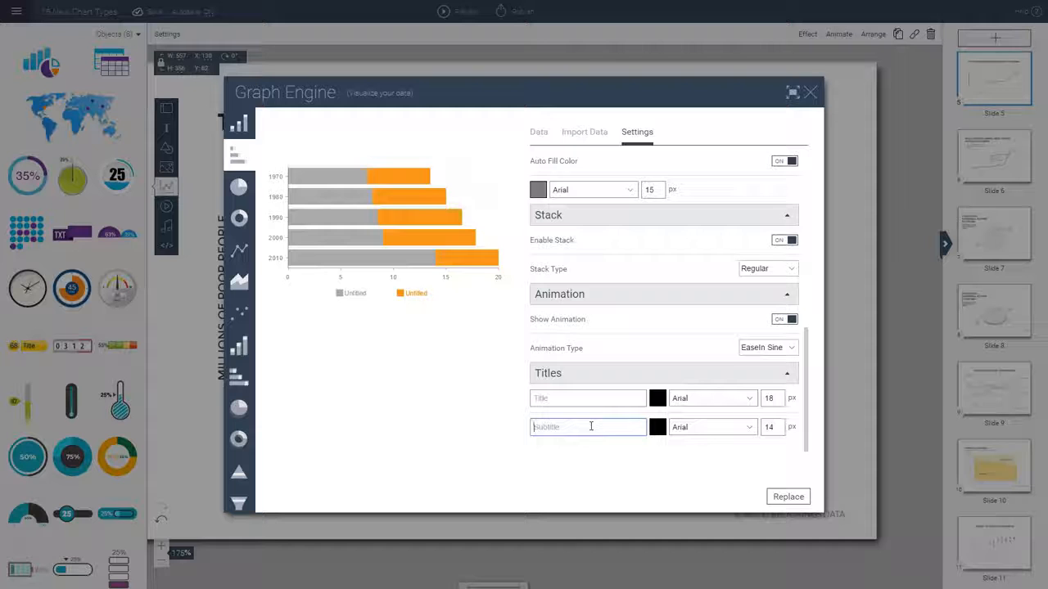
click(719, 405)
drag(777, 432, 780, 558)
click(715, 415)
click(1007, 170)
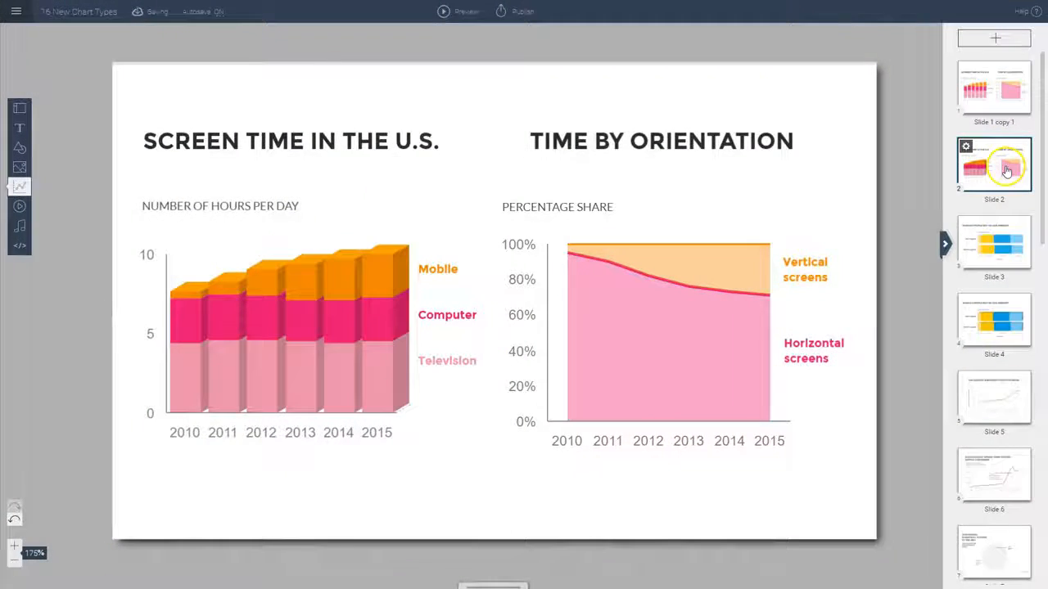